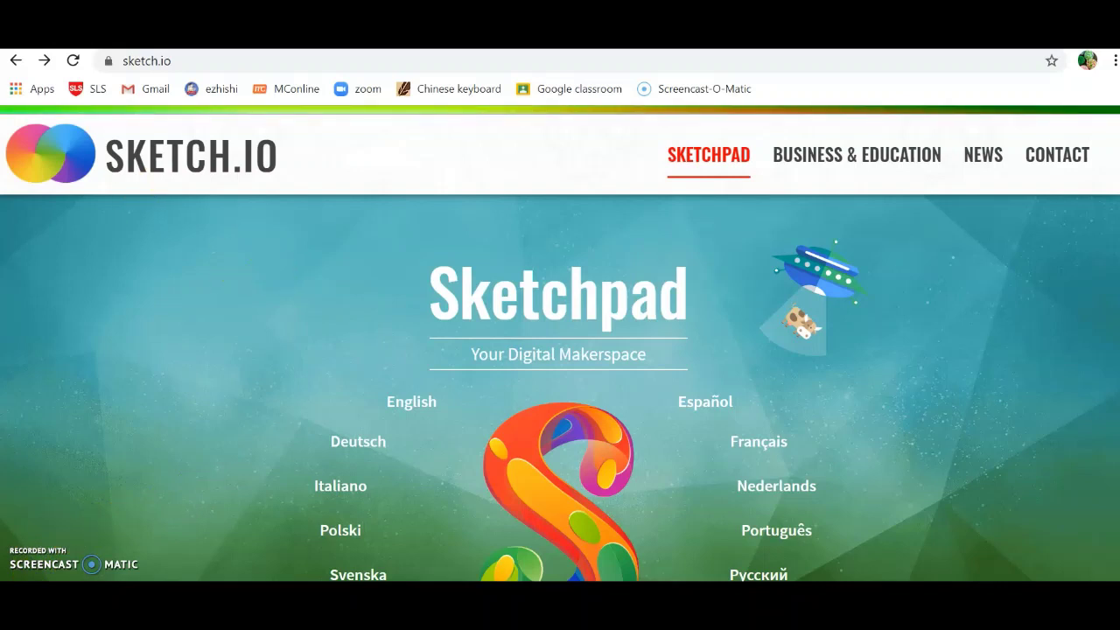
Search Google for 'sketchpad 5.1' by typing 'sketch' and picking the suggestion
key("alt+Left")
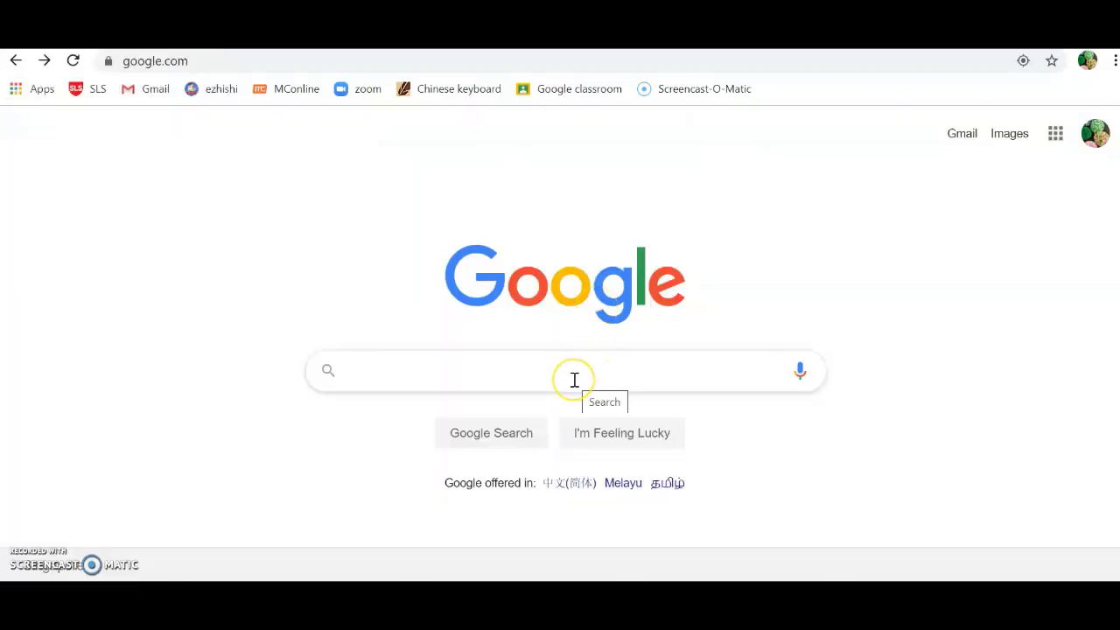
type("sketch")
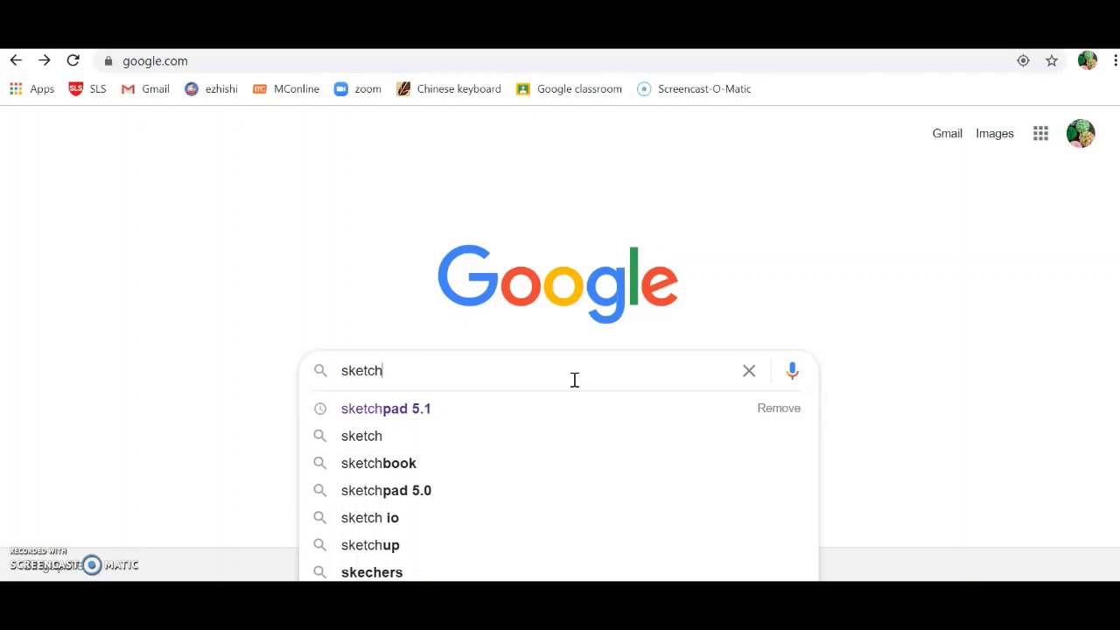
left_click(510, 422)
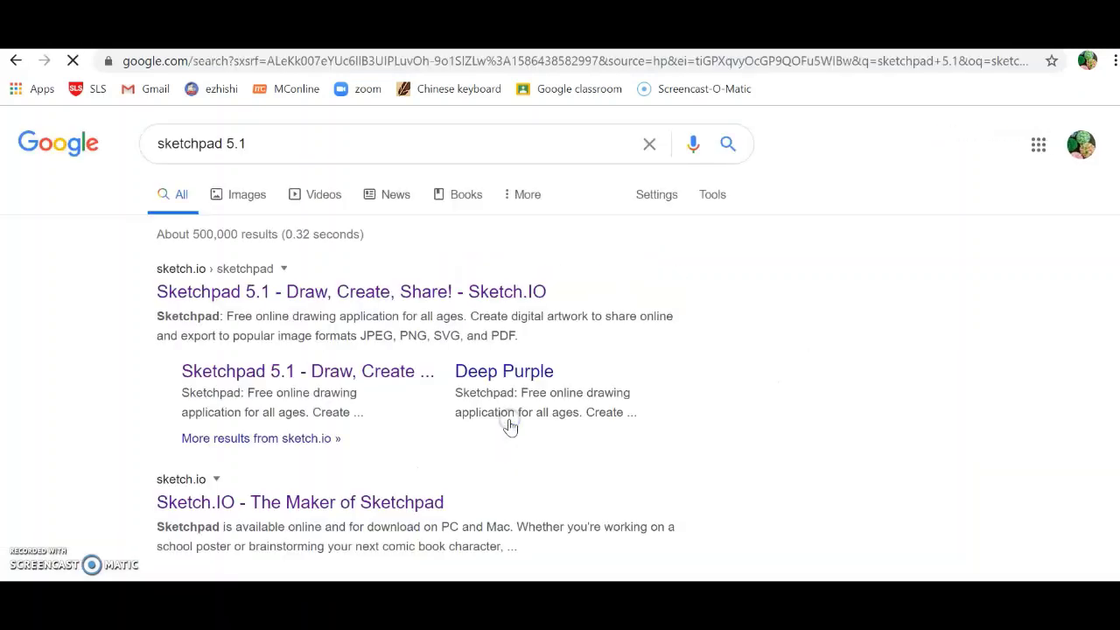
Open the 'Sketchpad 5.1 - Draw, Create, Share!' result to load the sketch.io editor
left_click(292, 302)
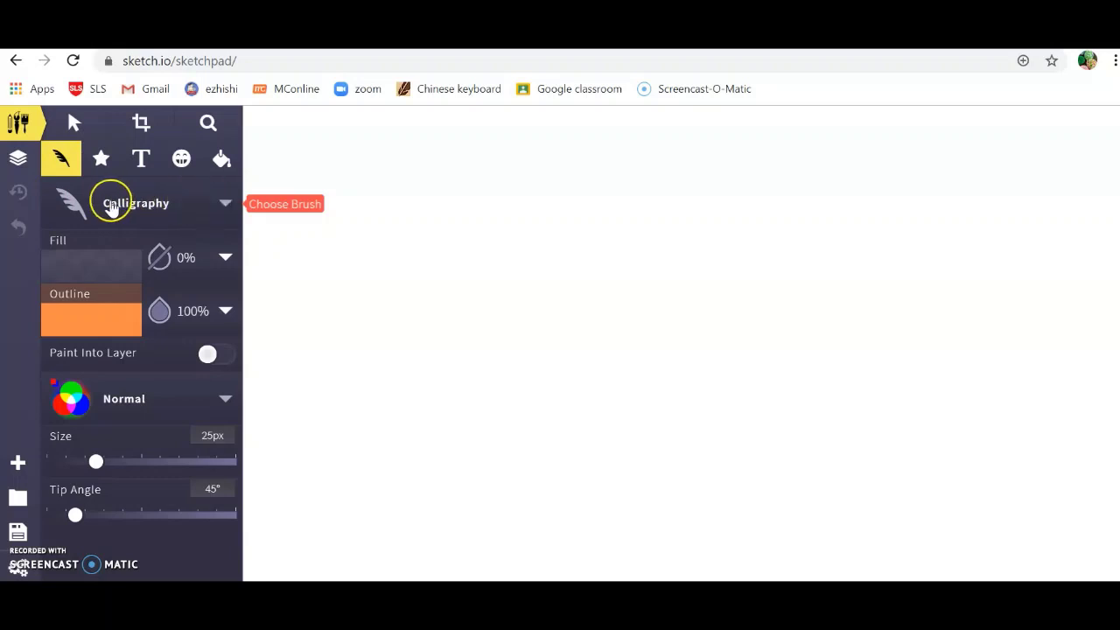
Change the active brush from Calligraphy to the Tile Brush
left_click(227, 205)
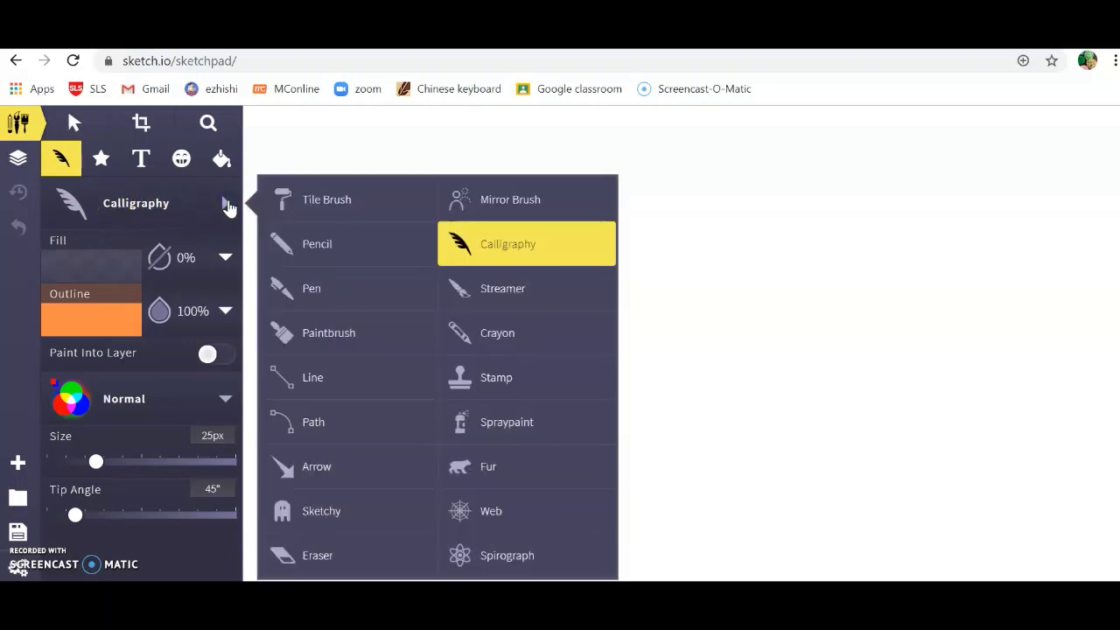
left_click(326, 203)
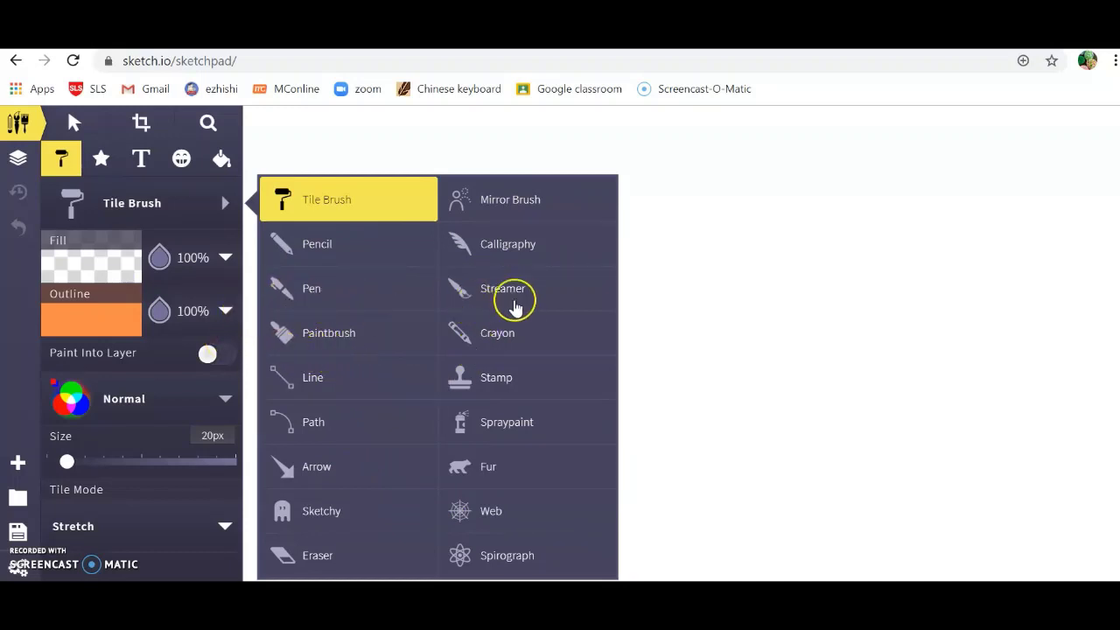
Switch to the Crayon brush in blue #4A87FF, test it with a squiggle, then undo it
left_click(492, 338)
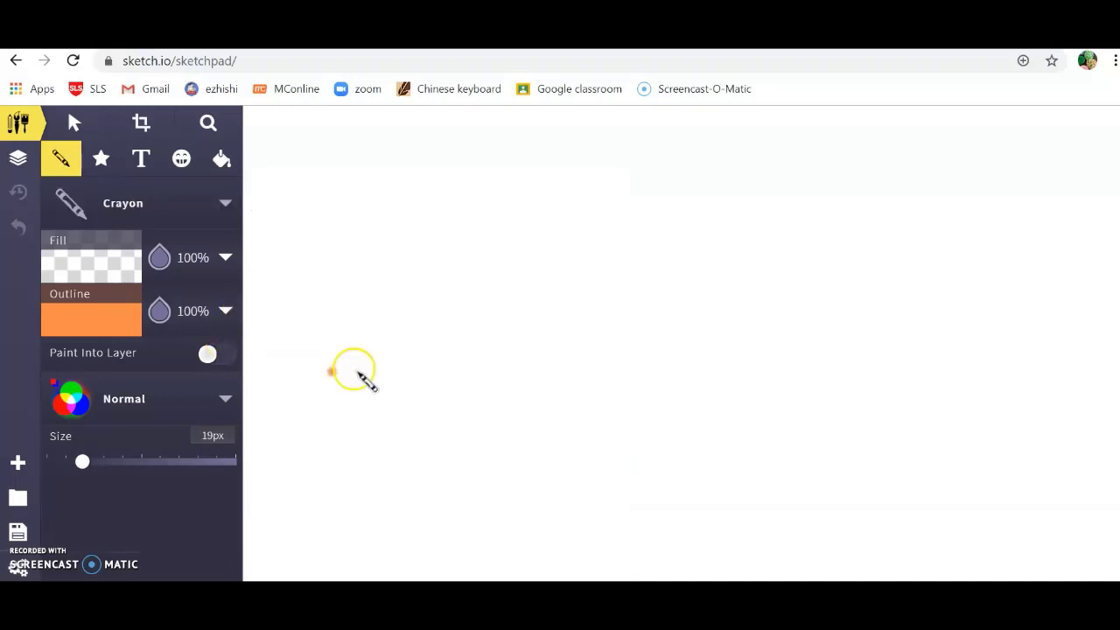
left_click(115, 317)
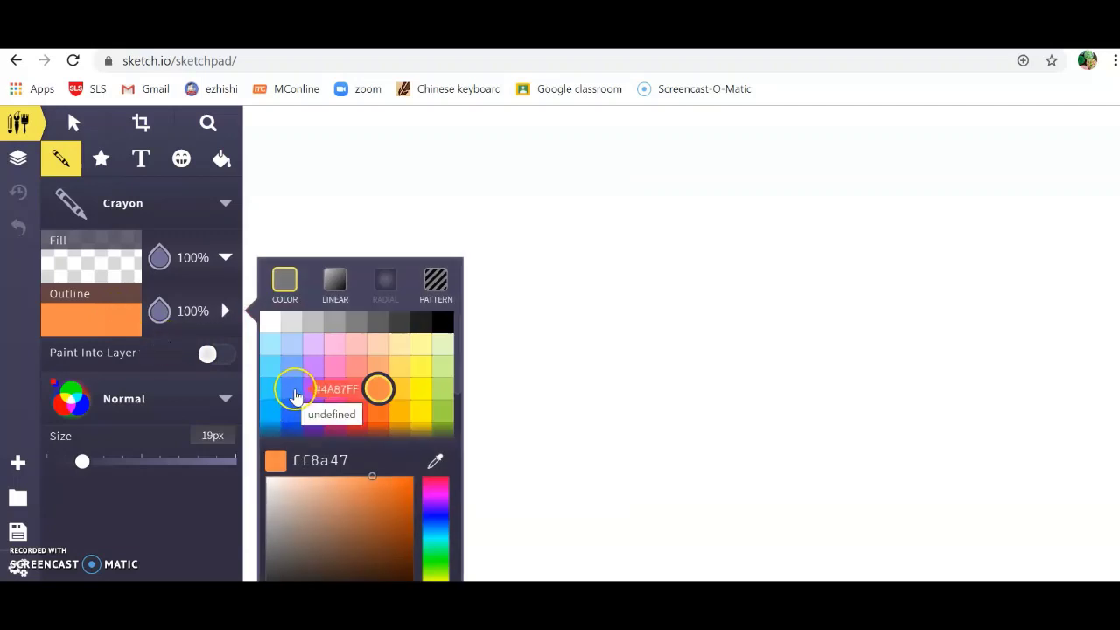
left_click(294, 394)
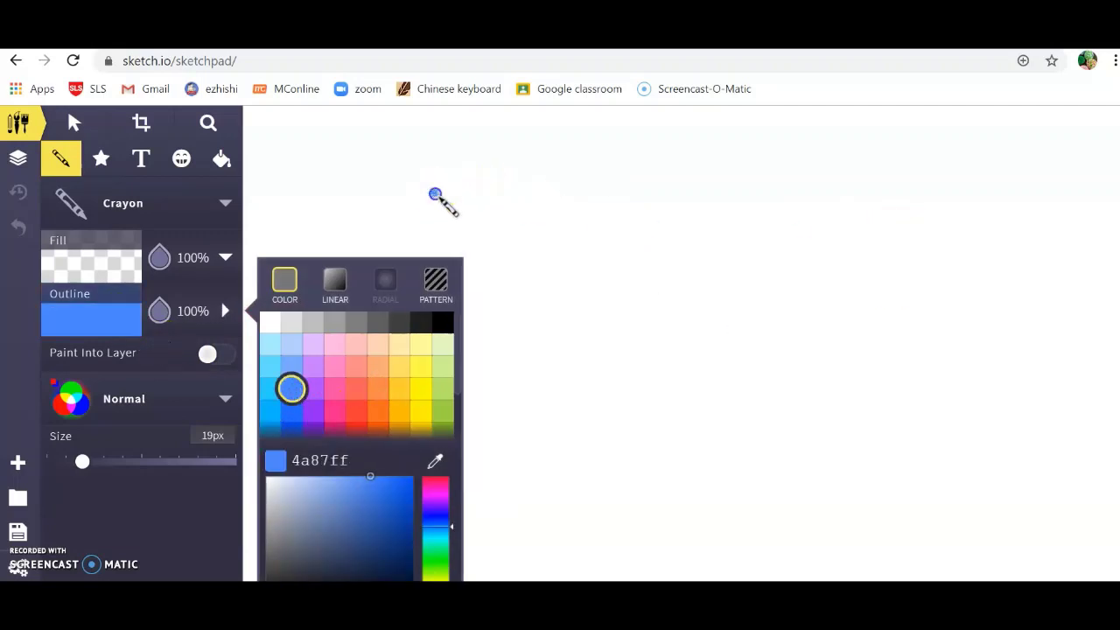
mouse_move(435, 195)
left_mouse_down()
mouse_move(524, 189)
mouse_move(545, 204)
mouse_move(455, 254)
mouse_move(443, 299)
mouse_move(672, 239)
mouse_move(713, 271)
mouse_move(540, 350)
mouse_move(536, 379)
mouse_move(769, 338)
mouse_move(809, 383)
mouse_move(758, 455)
mouse_move(722, 402)
mouse_move(784, 339)
mouse_move(822, 276)
mouse_move(765, 272)
mouse_move(751, 290)
mouse_move(848, 302)
mouse_move(891, 375)
mouse_move(830, 403)
mouse_move(708, 362)
mouse_move(523, 435)
mouse_move(482, 333)
left_mouse_up()
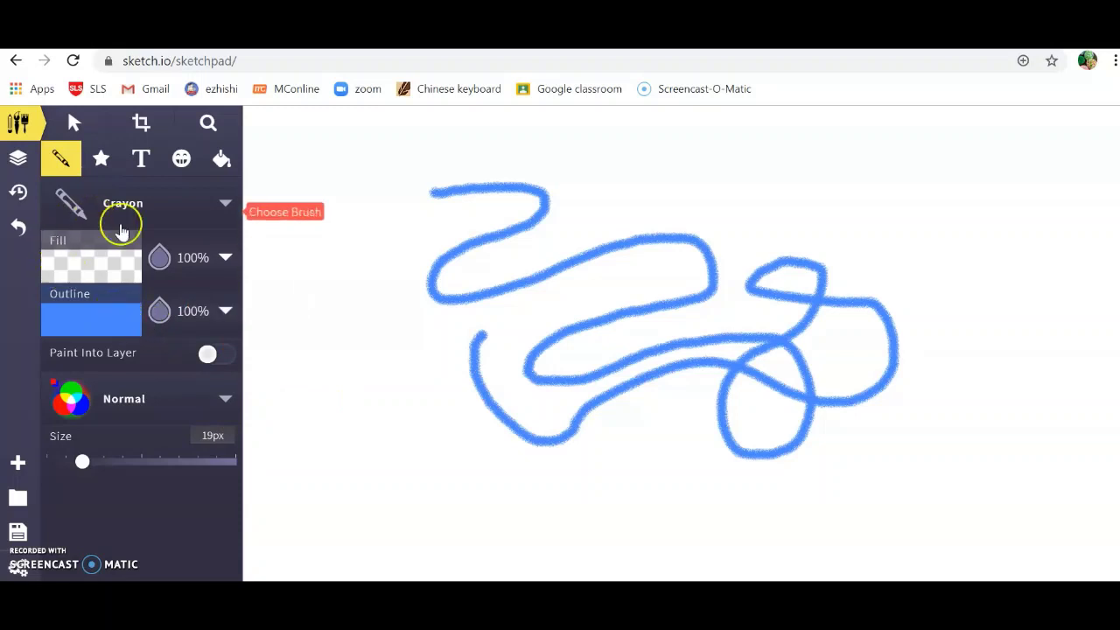
left_click(20, 231)
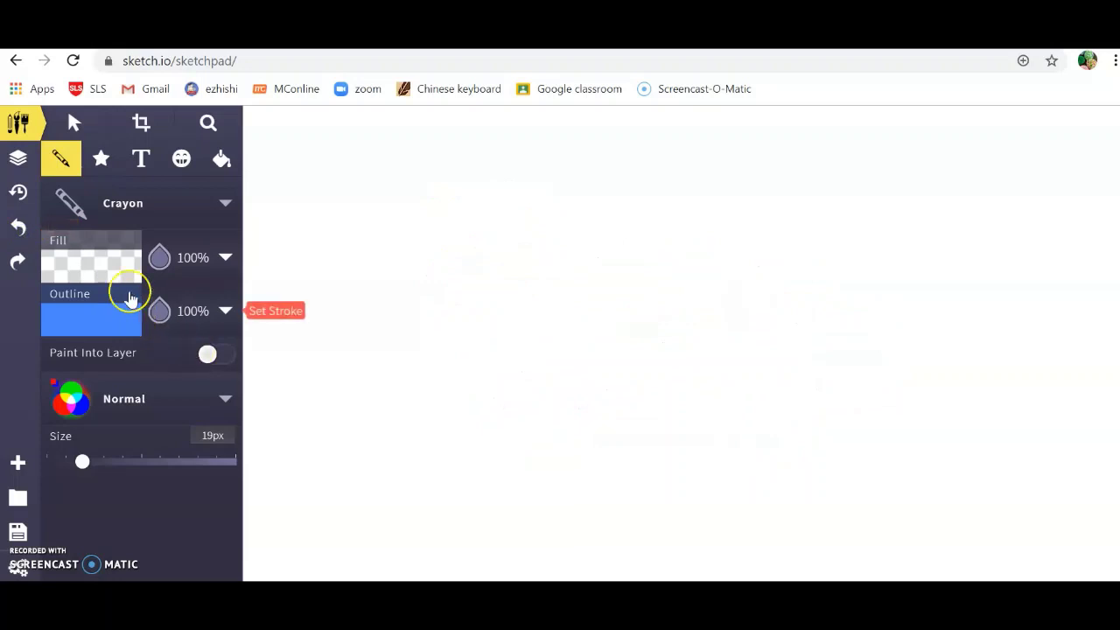
Use the Tile Brush in light purple #C67AFF to paint a straight stroke with a zigzag below
left_click(225, 210)
left_click(343, 226)
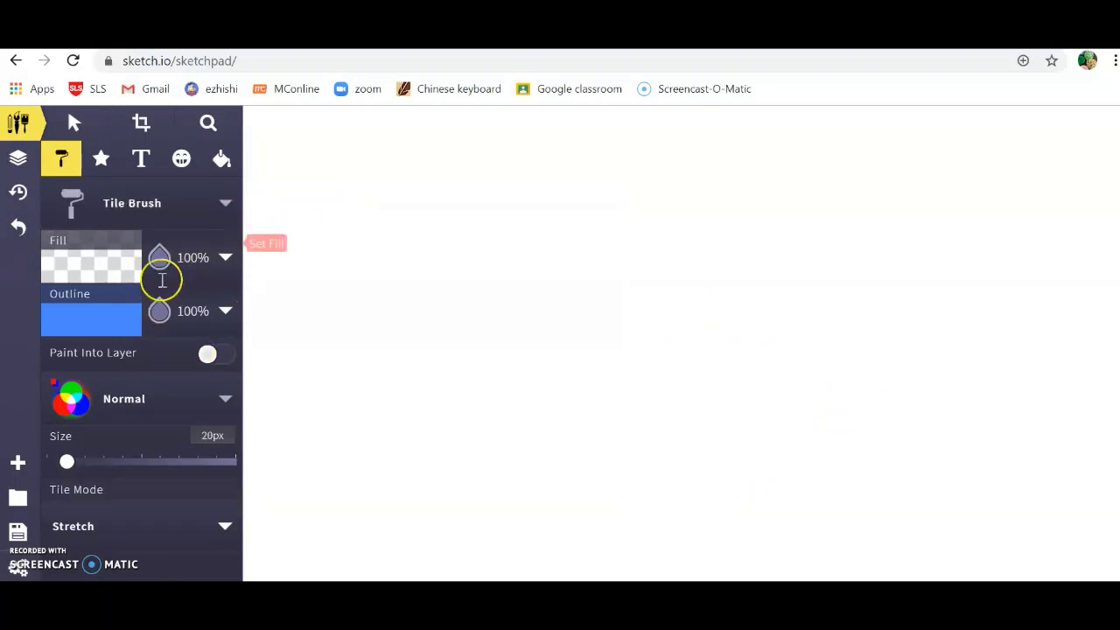
left_click(100, 320)
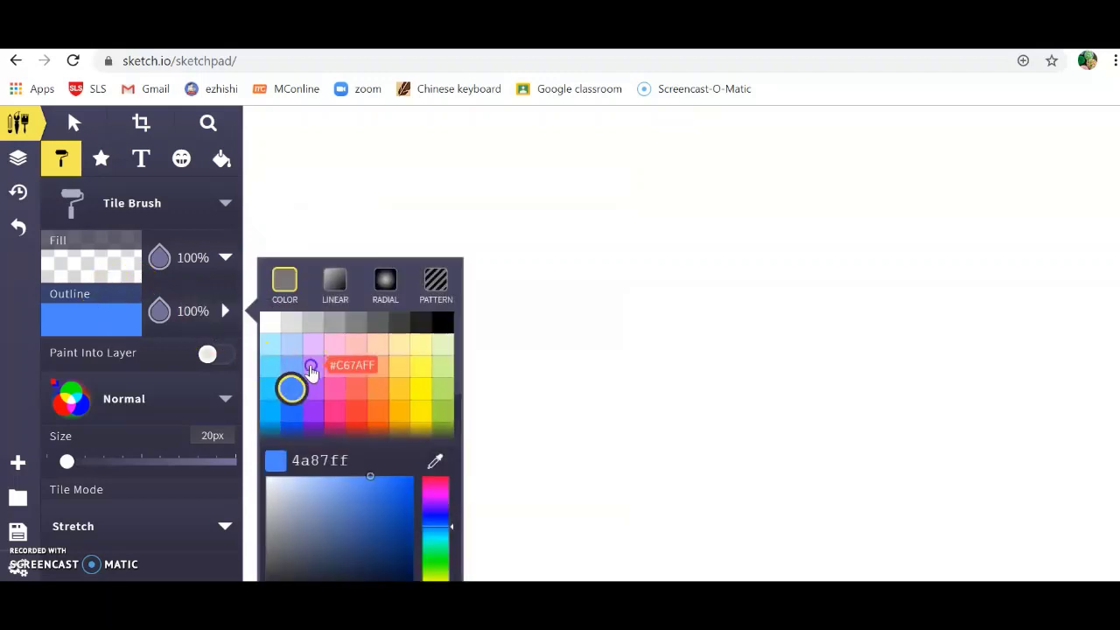
left_click(313, 367)
left_click(363, 189)
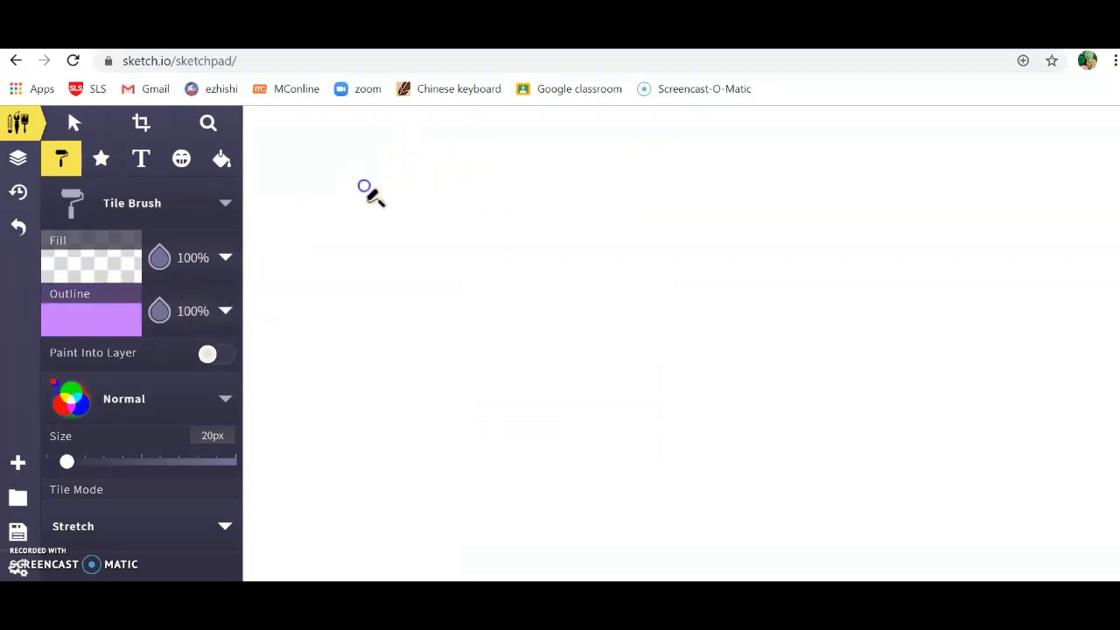
left_click_drag(365, 190, 880, 196)
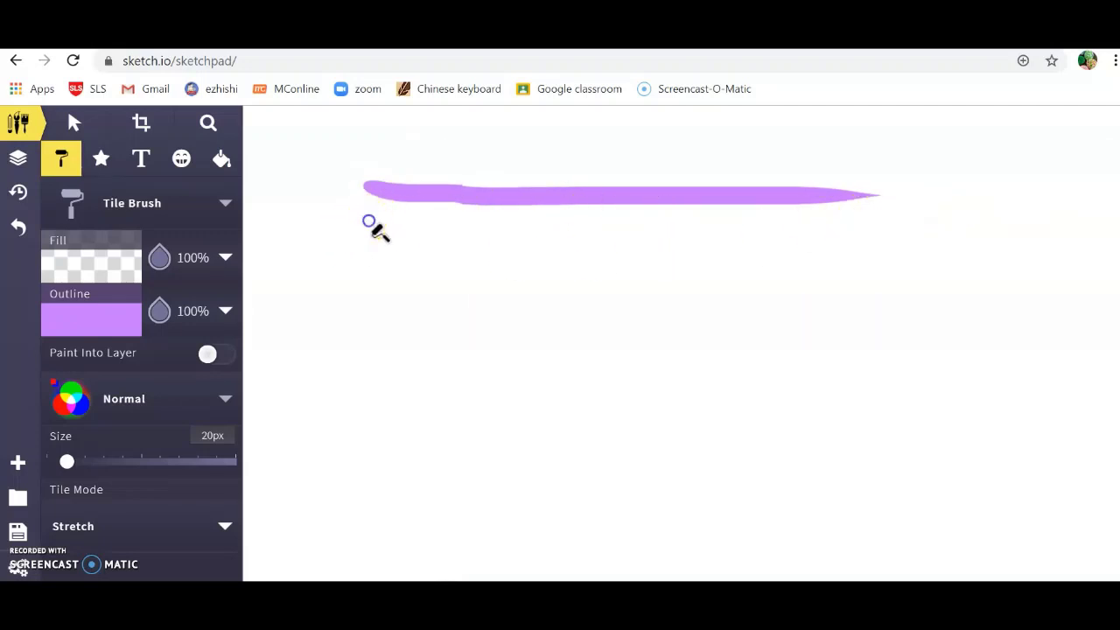
mouse_move(369, 221)
left_mouse_down()
mouse_move(523, 230)
mouse_move(638, 255)
mouse_move(747, 248)
mouse_move(858, 283)
mouse_move(948, 244)
mouse_move(1008, 256)
left_mouse_up()
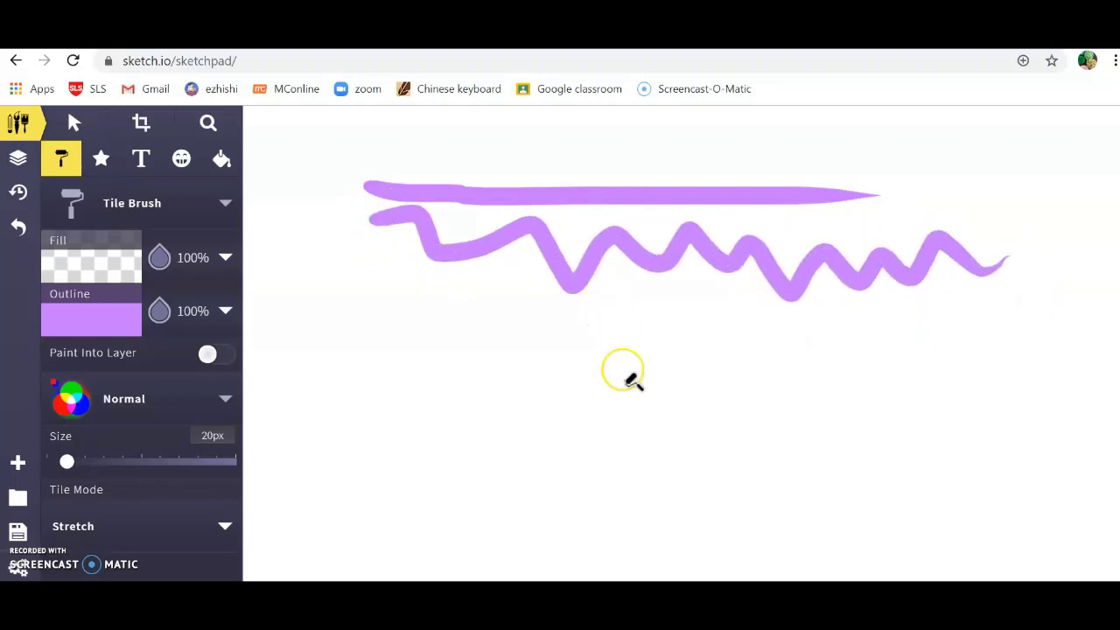
With the pink ff48a6 Stamp brush, paint a speckled horizontal line and scribble a blob at its left end
left_click(219, 210)
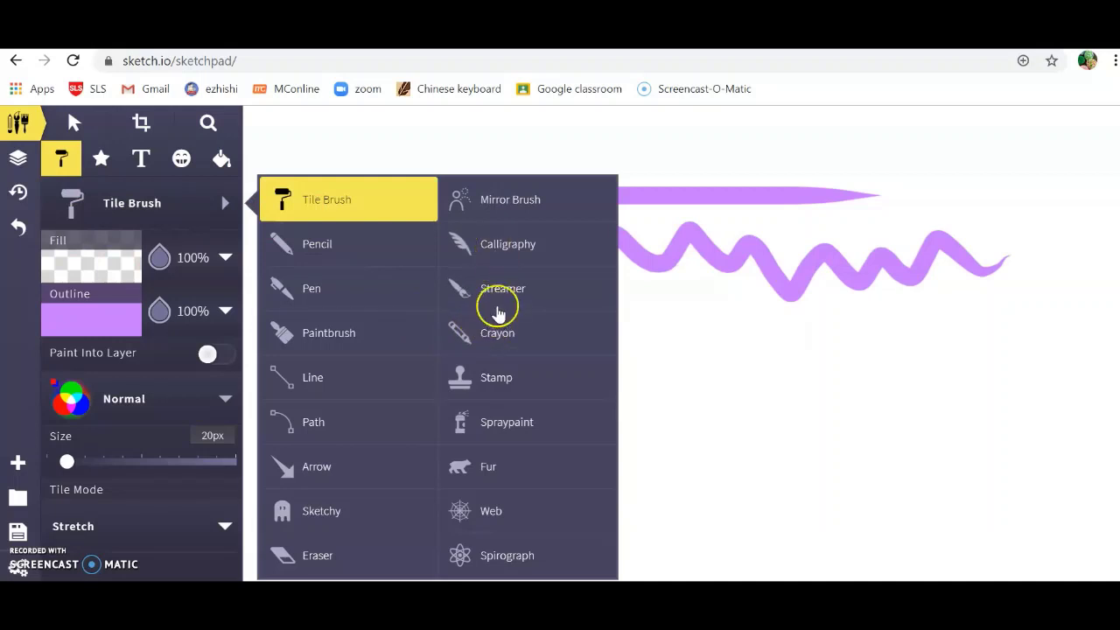
left_click(497, 379)
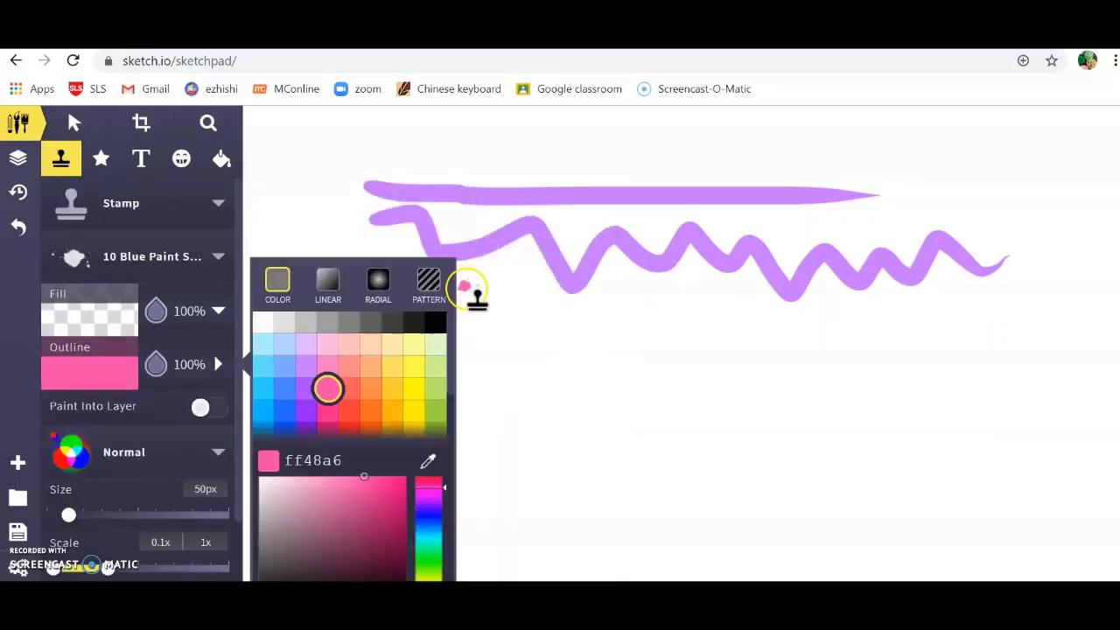
left_click(391, 279)
left_click_drag(319, 304, 723, 320)
left_click_drag(740, 322, 838, 322)
left_click(413, 291)
mouse_move(413, 291)
left_mouse_down()
mouse_move(399, 259)
mouse_move(479, 314)
mouse_move(428, 364)
mouse_move(370, 315)
mouse_move(400, 245)
mouse_move(423, 284)
mouse_move(376, 310)
mouse_move(435, 309)
mouse_move(372, 321)
mouse_move(483, 324)
mouse_move(437, 286)
left_mouse_up()
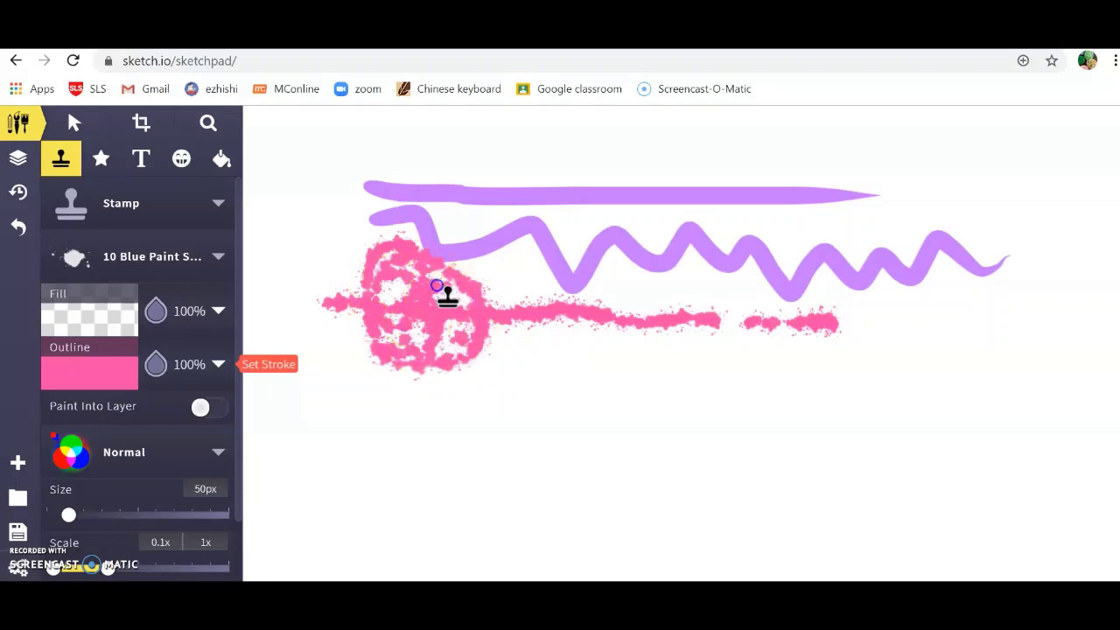
left_click(195, 208)
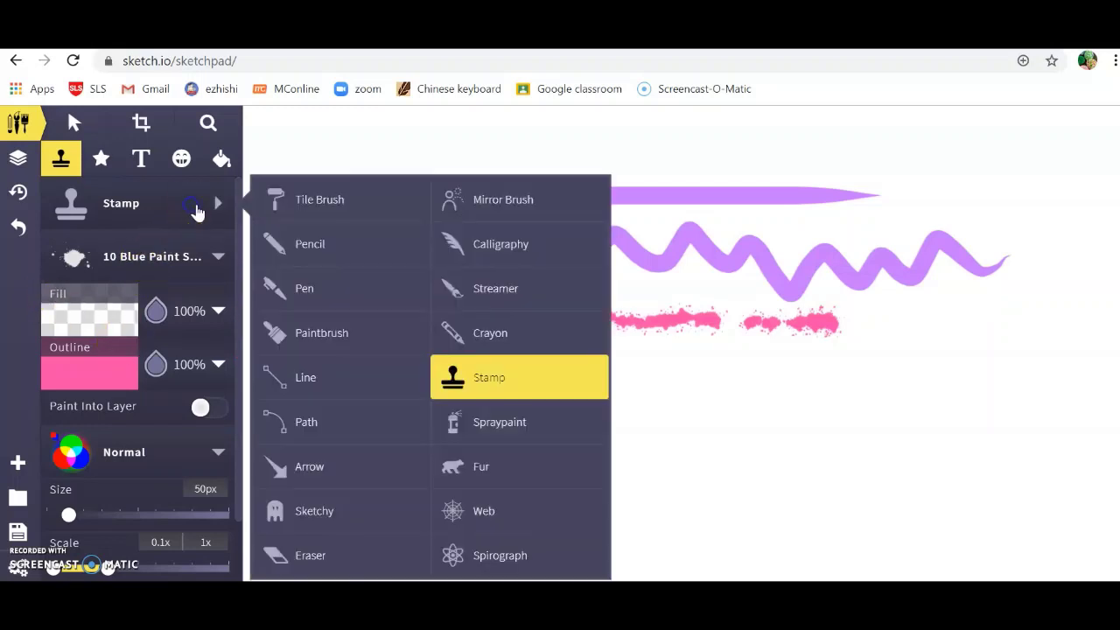
Switch to the Mirror Brush and stamp a light-blue ring of mirrored circles, crosses and dots
left_click(488, 201)
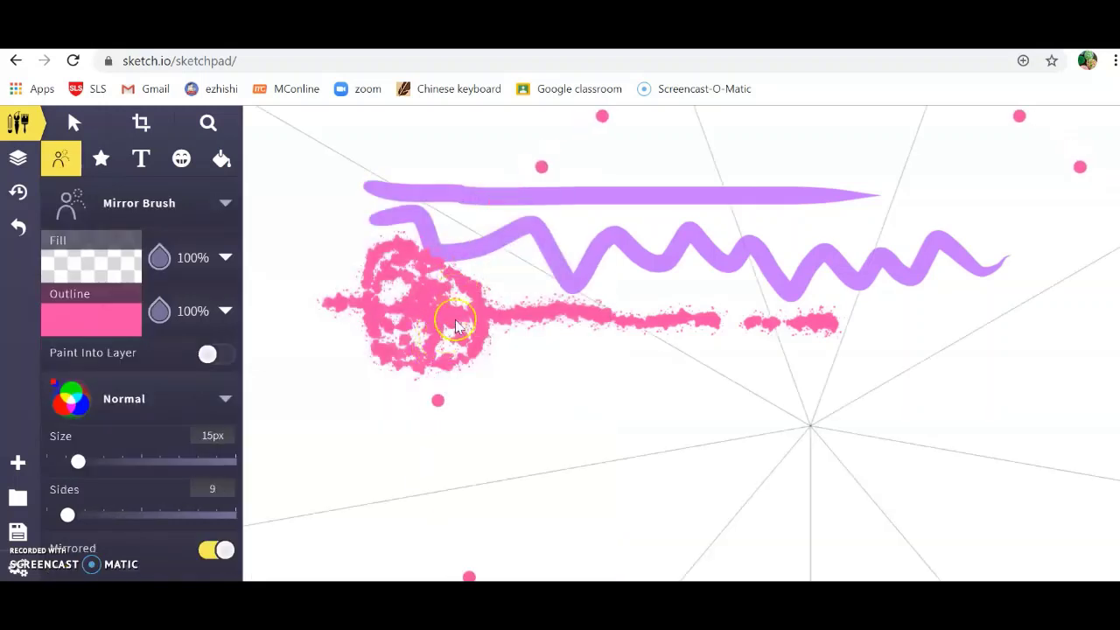
left_click(824, 413)
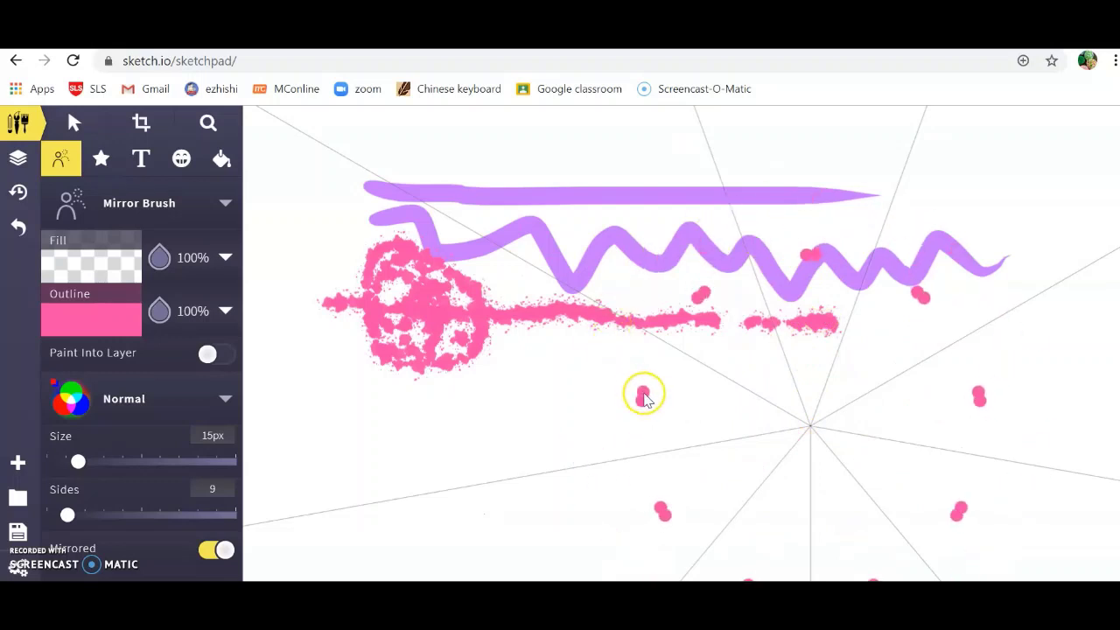
left_click(105, 315)
left_click(299, 375)
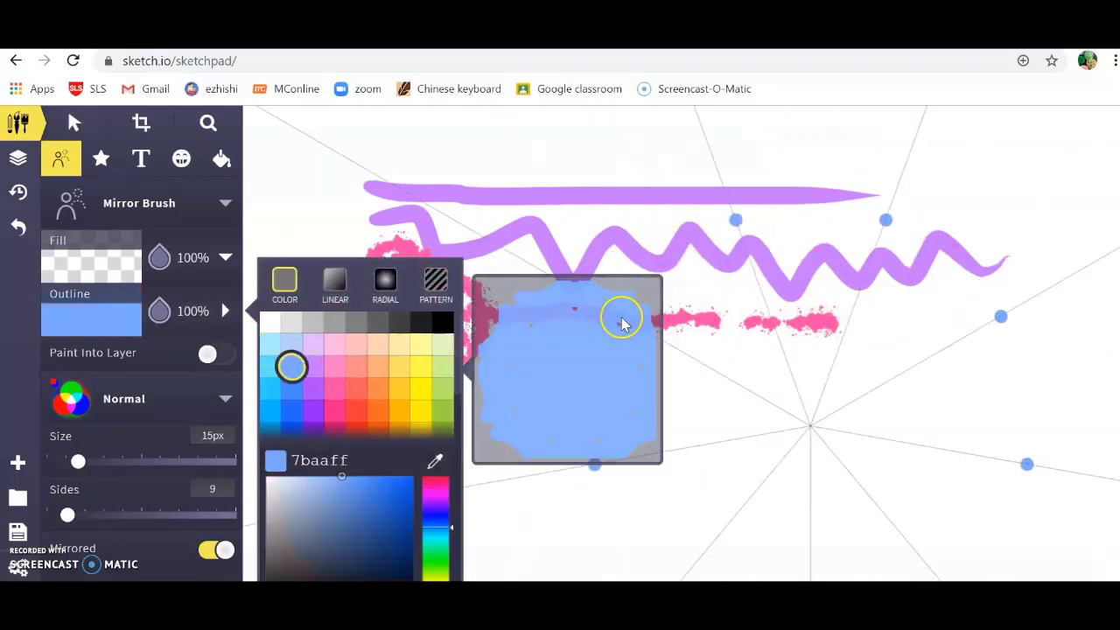
mouse_move(670, 237)
left_mouse_down()
mouse_move(645, 270)
mouse_move(657, 295)
mouse_move(693, 285)
left_mouse_up()
left_click(728, 322)
left_click_drag(727, 322, 727, 342)
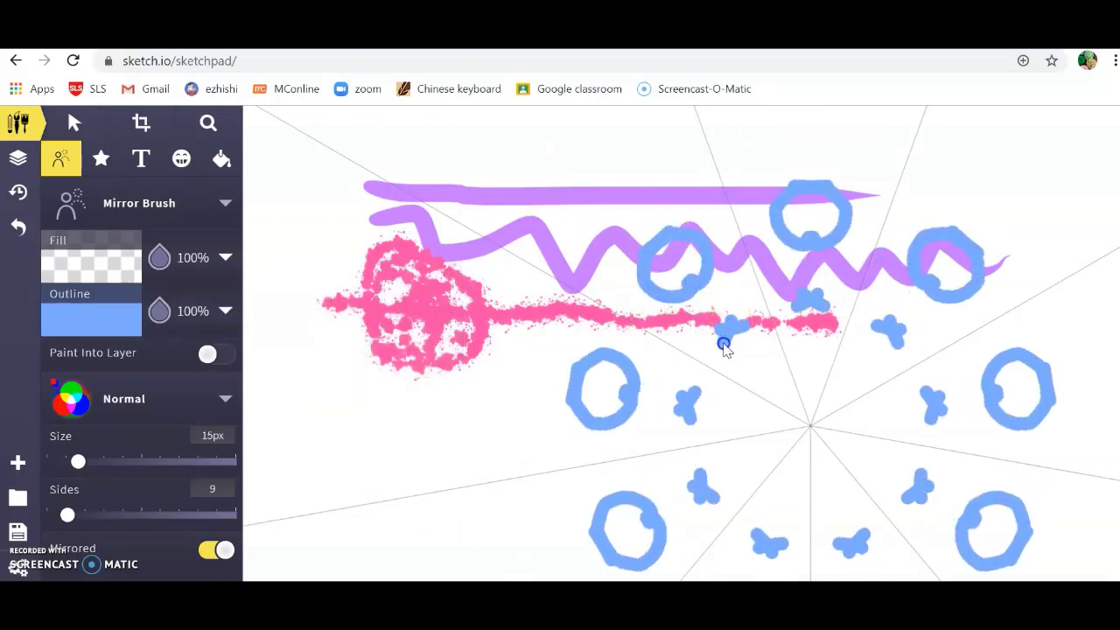
left_click(738, 374)
left_click(732, 392)
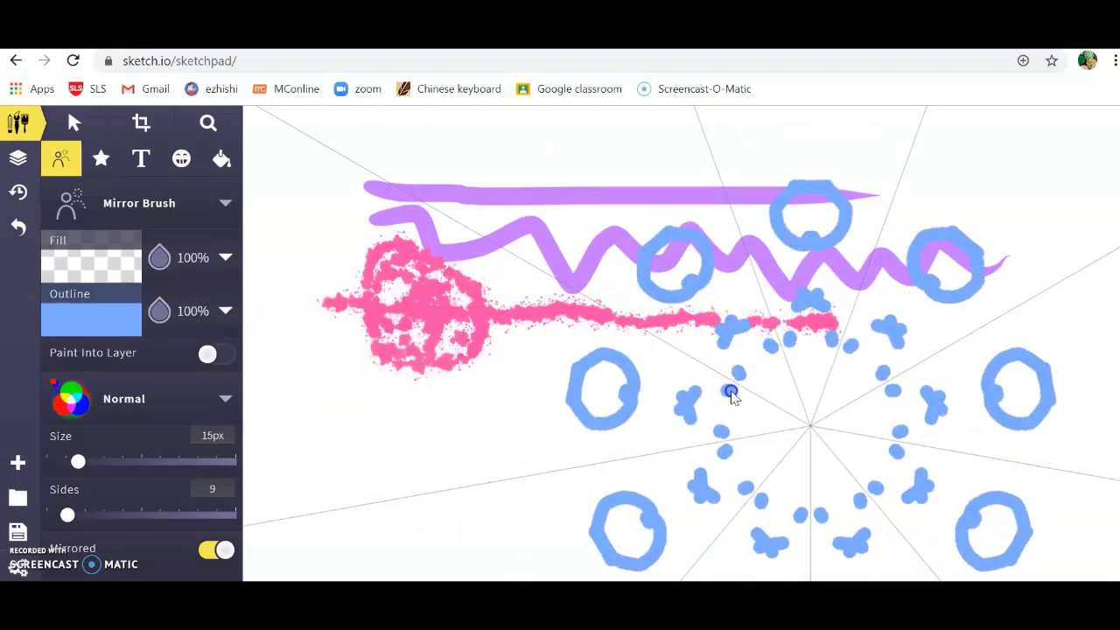
Change the outline to yellow ffff49 and draw looping mirrored yellow strokes and dots
left_click(81, 320)
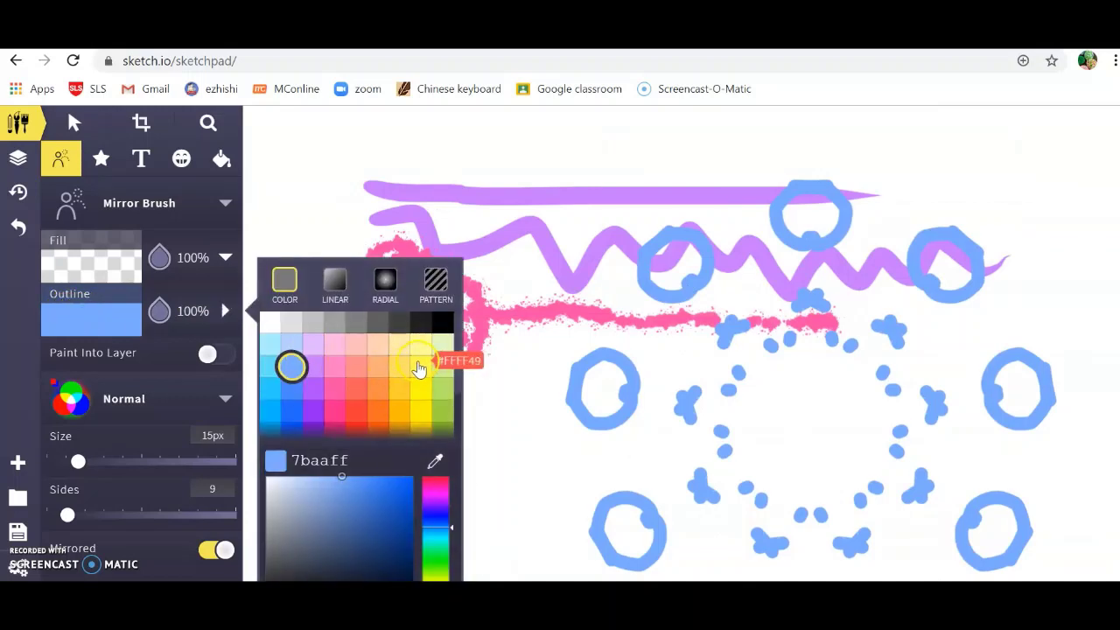
left_click(421, 366)
mouse_move(523, 175)
left_mouse_down()
mouse_move(584, 225)
mouse_move(627, 230)
mouse_move(631, 193)
mouse_move(604, 190)
mouse_move(614, 260)
mouse_move(718, 306)
mouse_move(735, 342)
left_mouse_up()
left_click(514, 232)
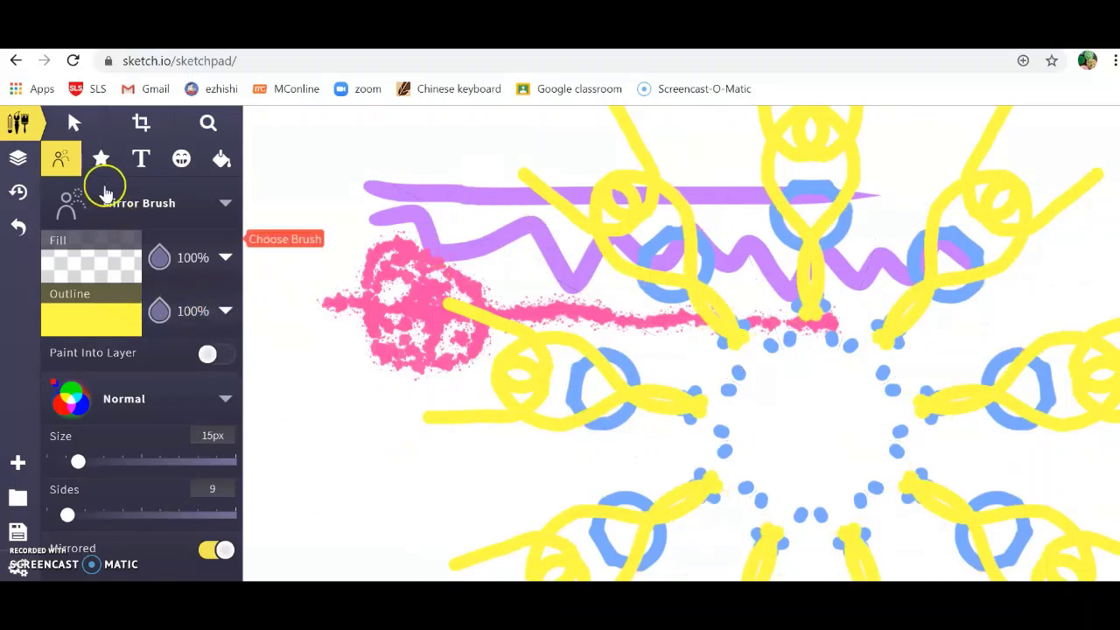
left_click(225, 203)
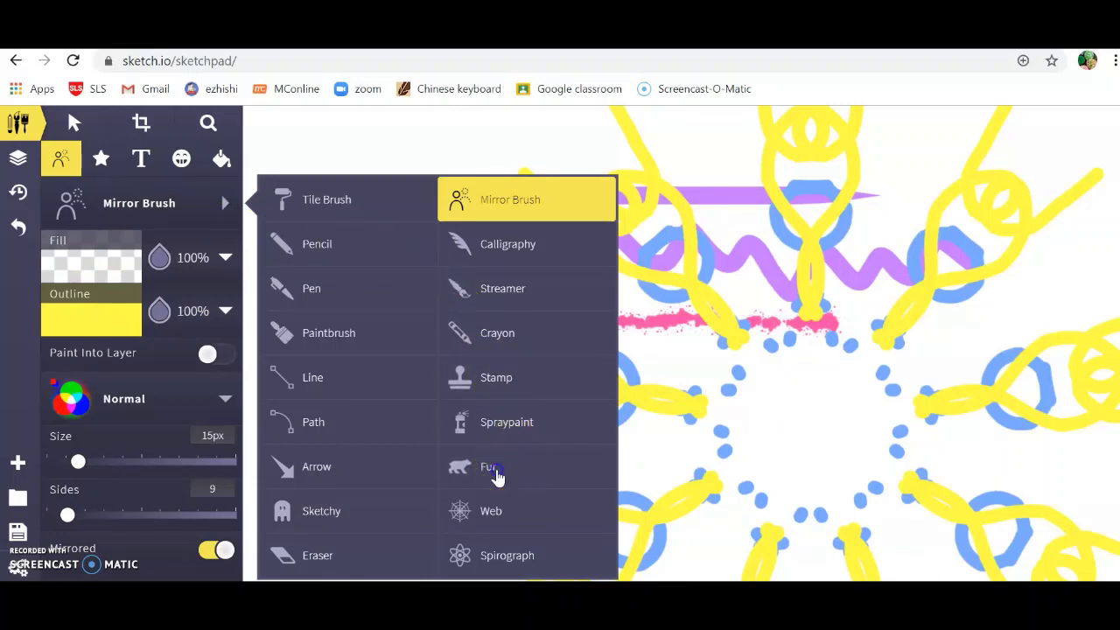
Pick the Fur brush in red ff1b1b and draw a long winding curve on the left
left_click(491, 468)
left_click(114, 319)
left_click(359, 428)
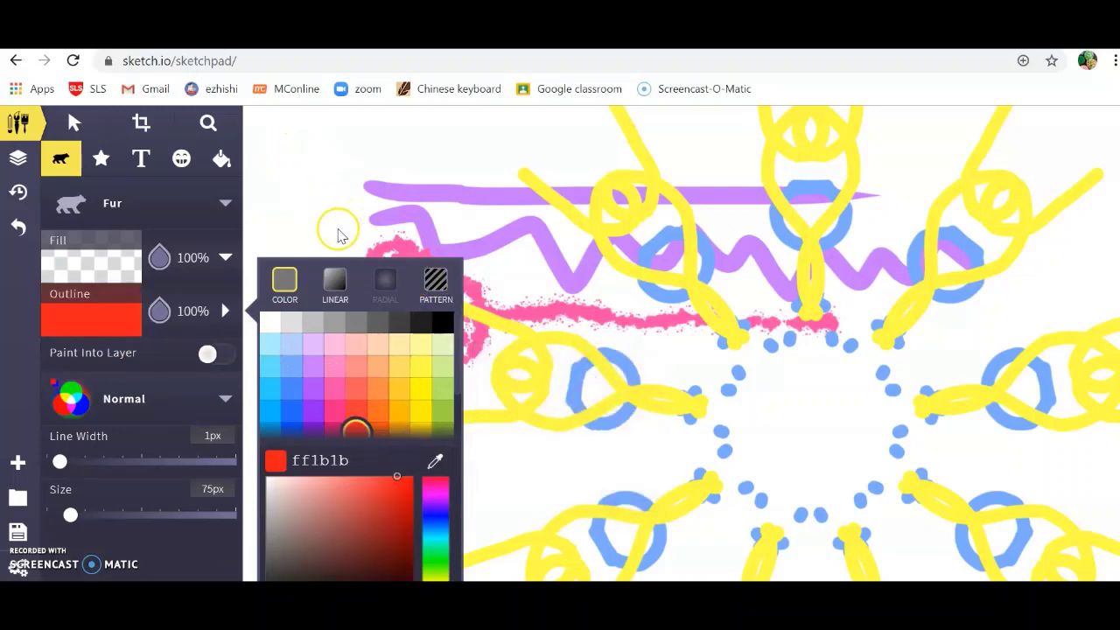
left_click(339, 235)
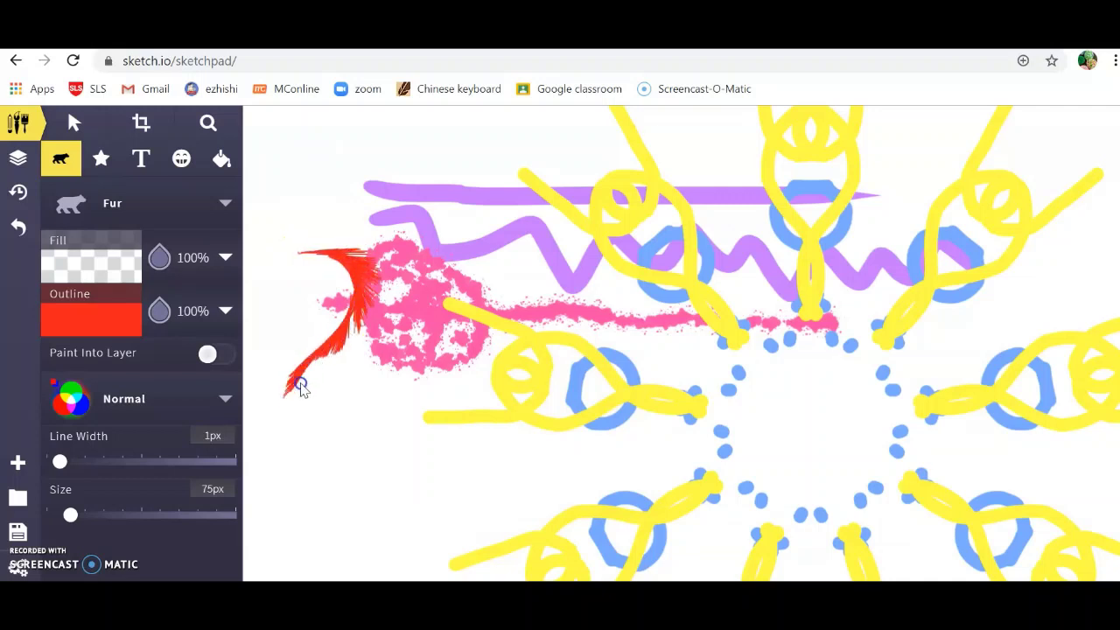
left_click_drag(309, 411, 351, 404)
mouse_move(409, 381)
left_mouse_down()
mouse_move(434, 436)
mouse_move(381, 486)
mouse_move(404, 511)
mouse_move(471, 515)
mouse_move(554, 377)
mouse_move(641, 353)
mouse_move(696, 394)
mouse_move(644, 436)
mouse_move(587, 442)
mouse_move(525, 509)
left_mouse_up()
Add a thin red fur streak and a dense red fur scribble on the right
left_click_drag(591, 485, 734, 461)
left_click_drag(771, 387, 776, 486)
mouse_move(750, 400)
left_mouse_down()
mouse_move(934, 414)
mouse_move(897, 386)
mouse_move(875, 410)
mouse_move(900, 433)
mouse_move(922, 426)
mouse_move(917, 414)
mouse_move(955, 367)
mouse_move(863, 369)
mouse_move(853, 448)
mouse_move(907, 478)
mouse_move(930, 413)
mouse_move(917, 395)
mouse_move(848, 391)
mouse_move(834, 411)
mouse_move(831, 384)
mouse_move(817, 431)
mouse_move(875, 482)
mouse_move(969, 444)
mouse_move(956, 363)
left_mouse_up()
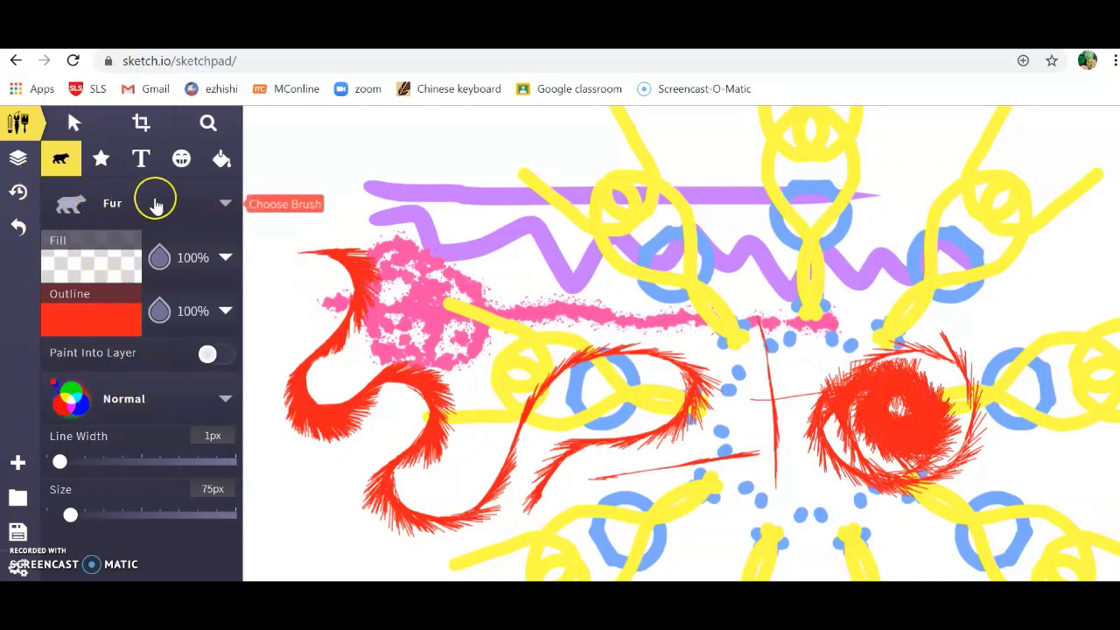
left_click(212, 206)
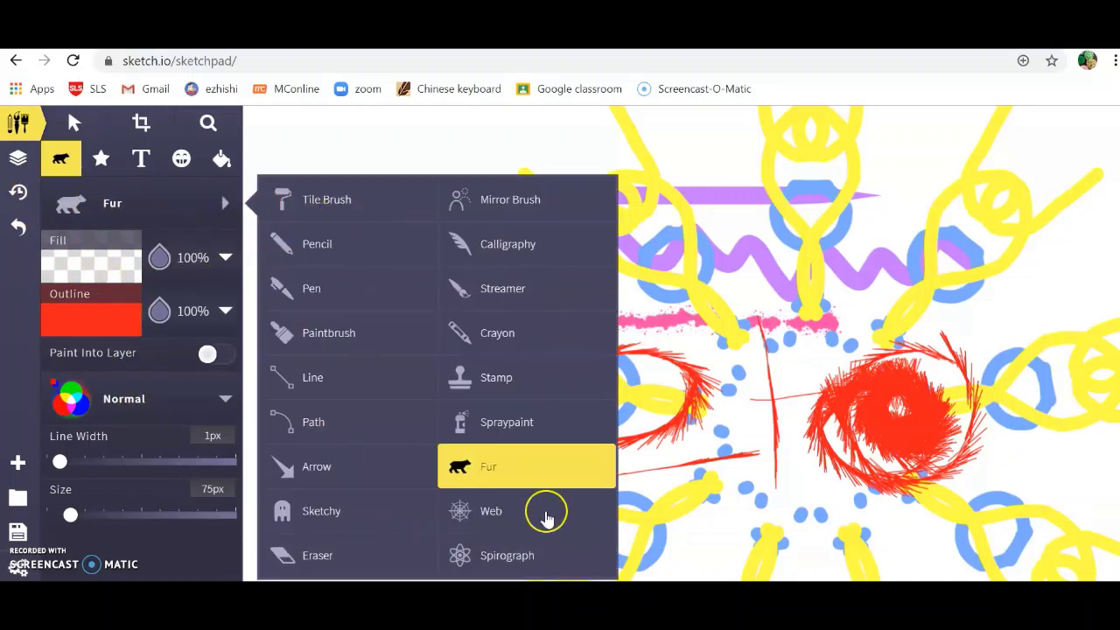
With the Star tool, place grey stars at the top left of the canvas
left_click(101, 160)
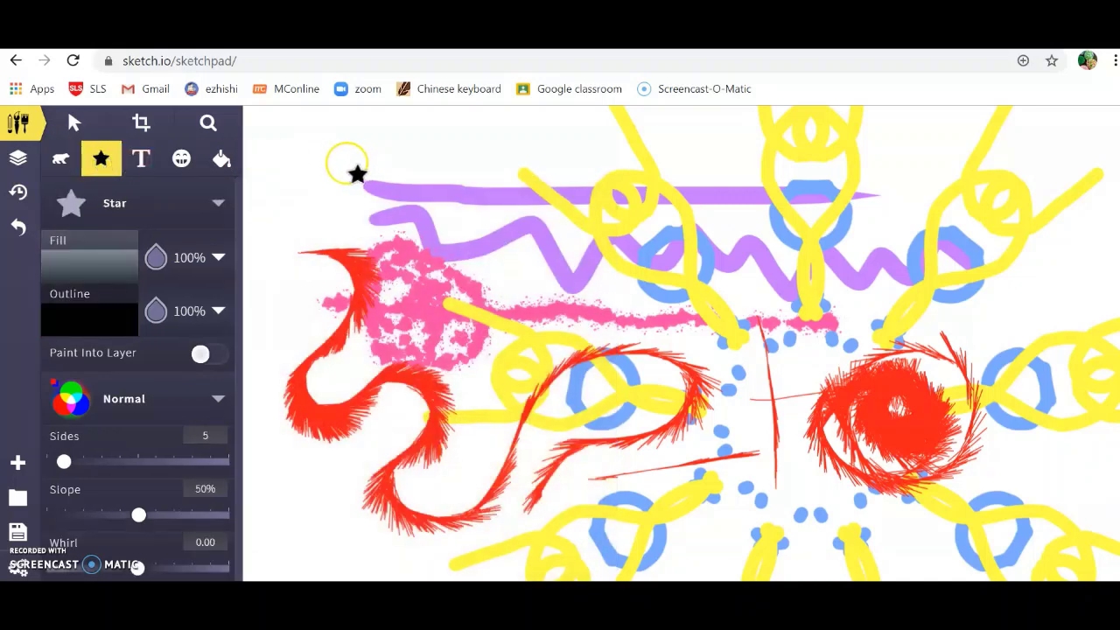
left_click(371, 150)
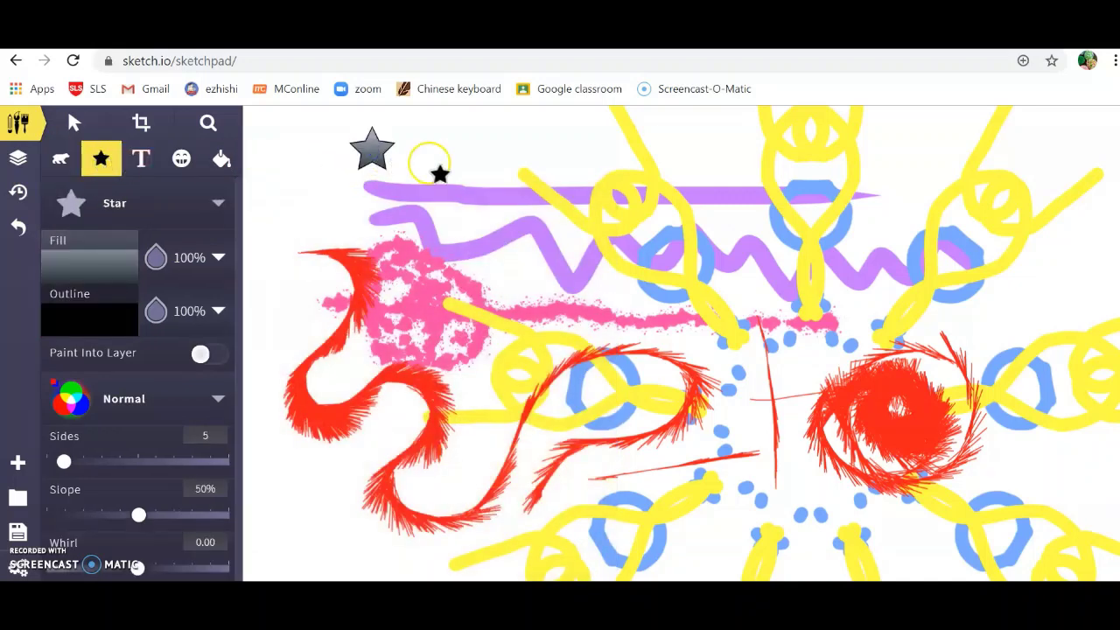
left_click_drag(439, 218, 439, 244)
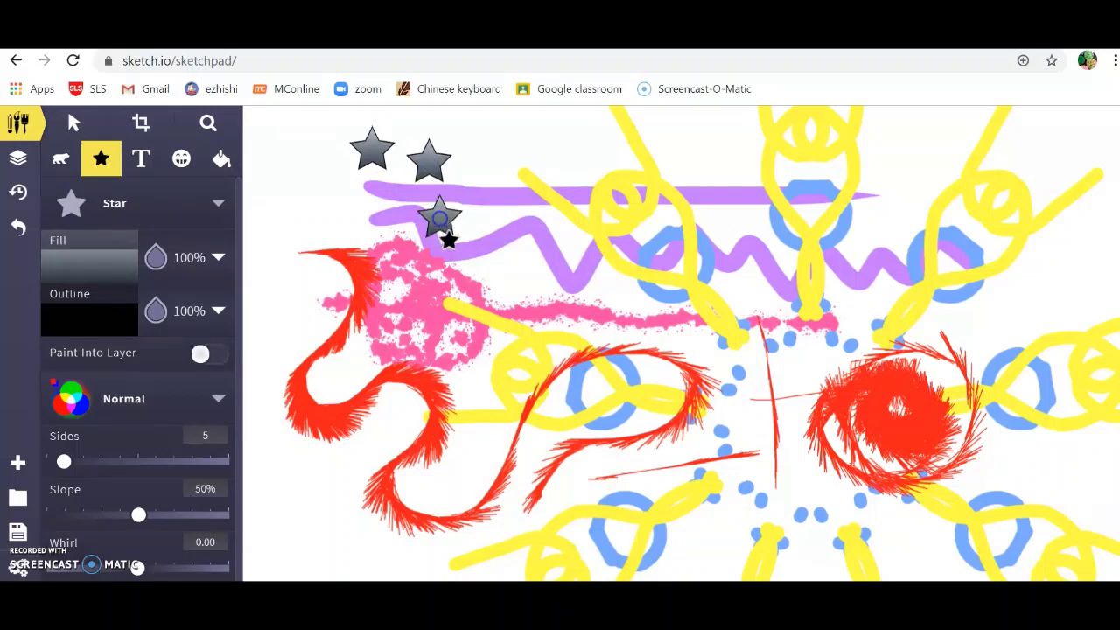
left_click(344, 203)
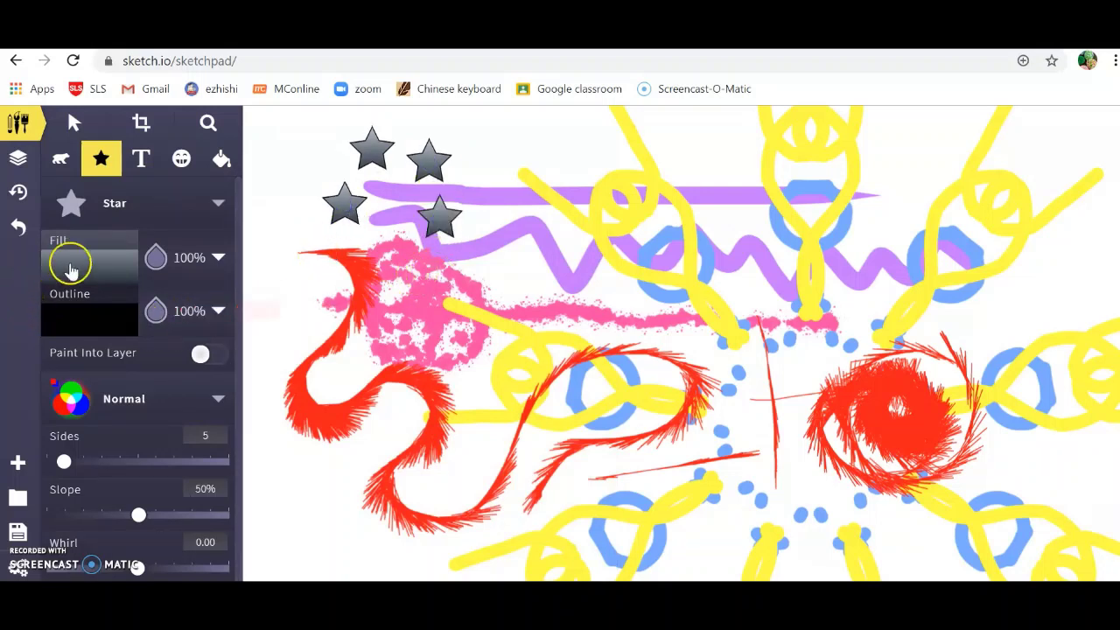
Set star fill to solid purple ac49ff with white outline and place two purple stars
left_click(98, 267)
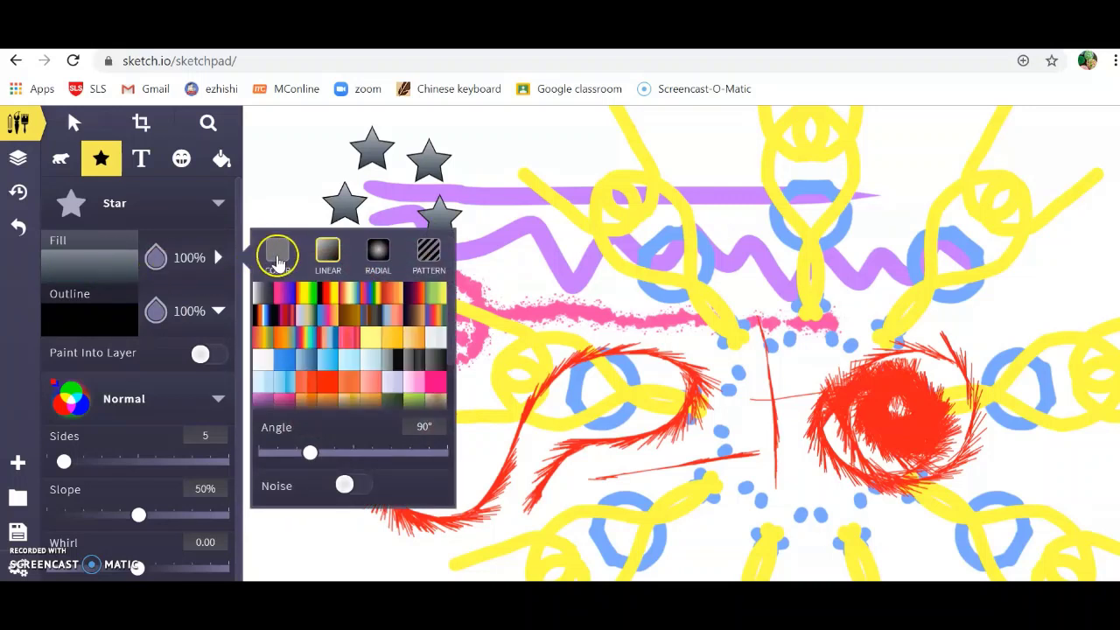
left_click(277, 254)
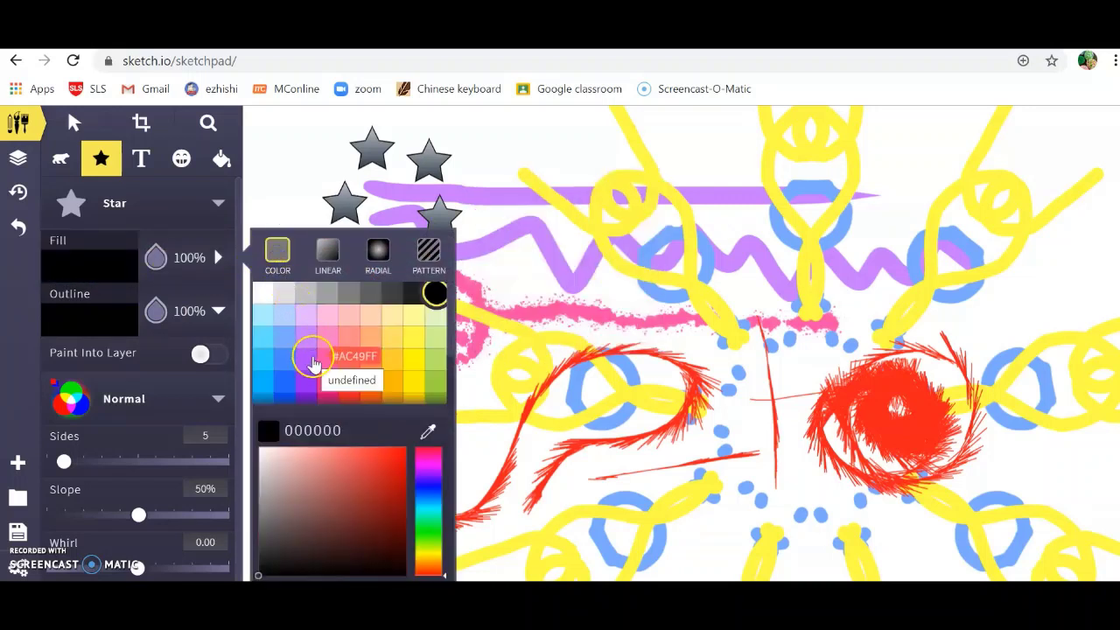
left_click(307, 358)
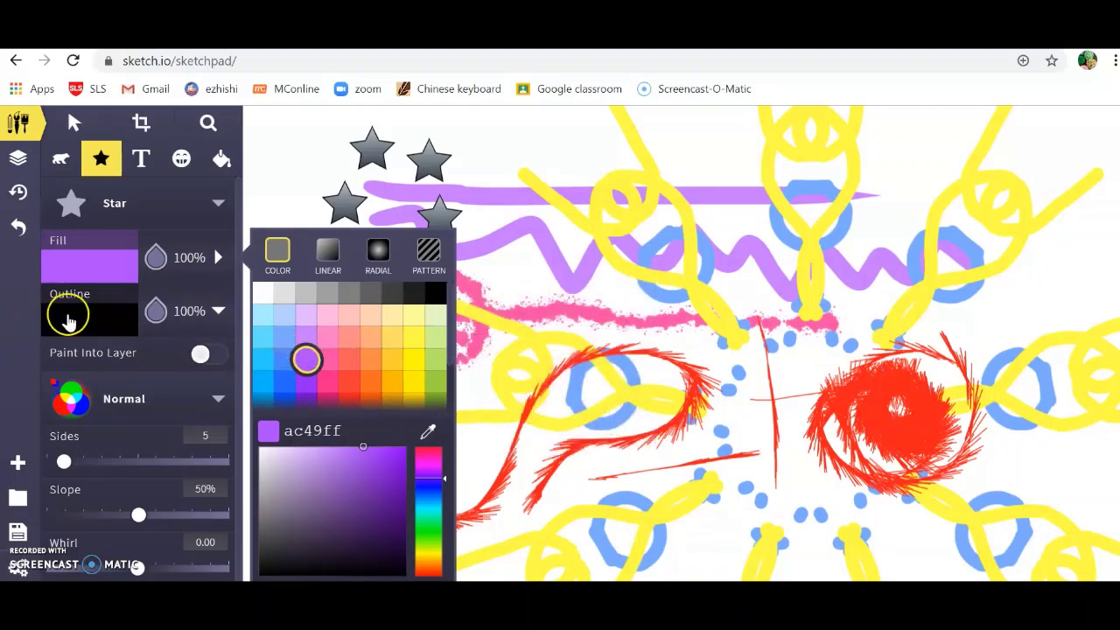
left_click(70, 322)
left_click(263, 323)
left_click(523, 186)
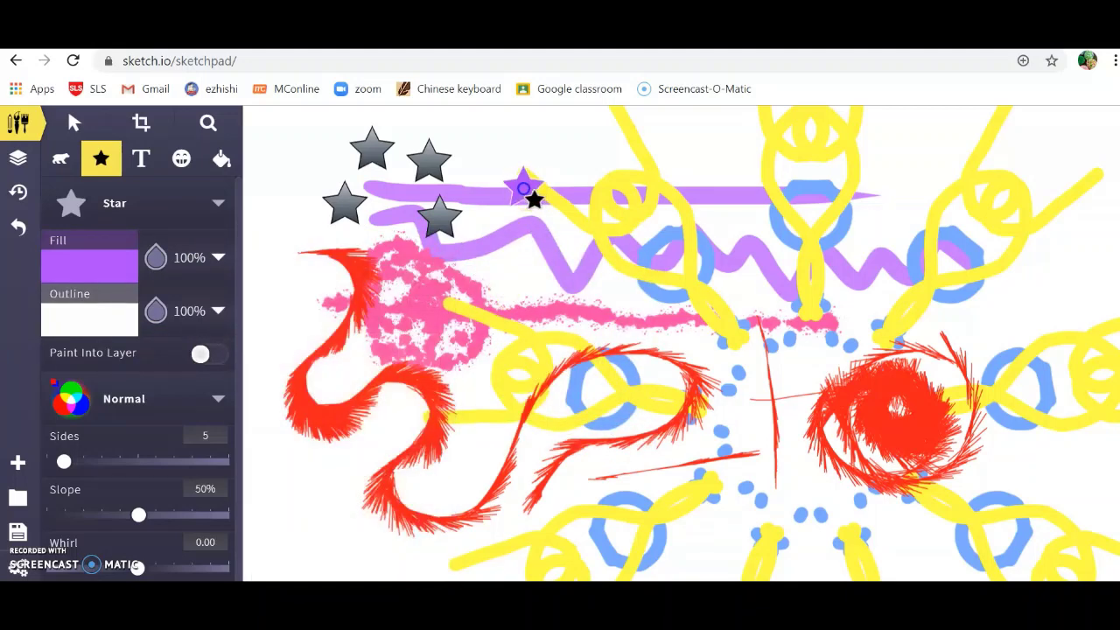
left_click(276, 261)
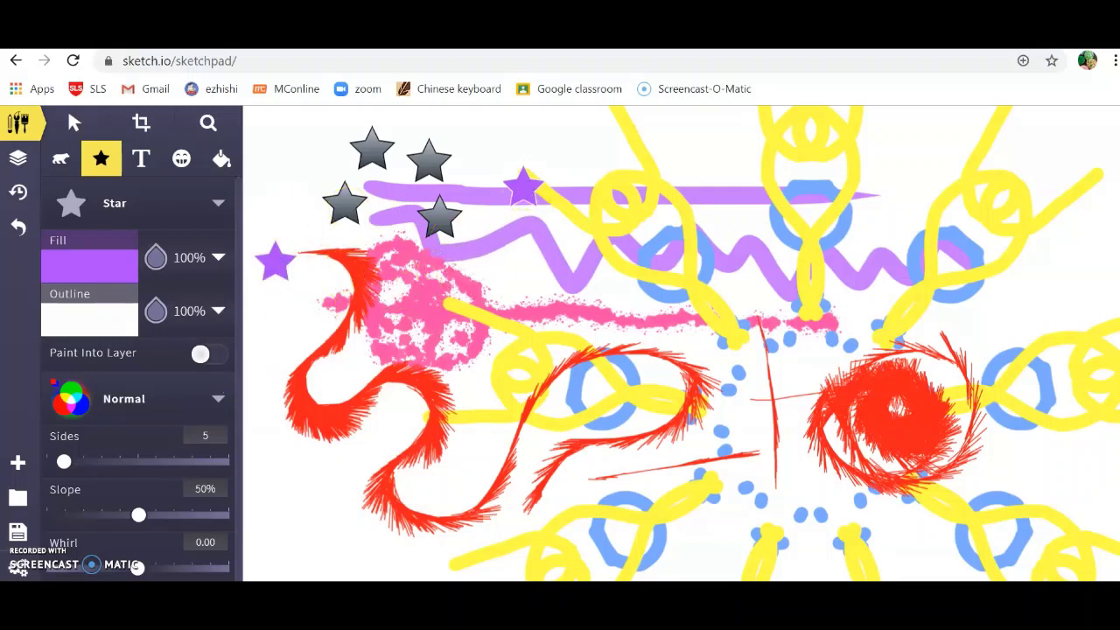
Undo the extra purple star, then stamp two lime-green 9dd241 radial bursts on the upper canvas
key("ctrl+z")
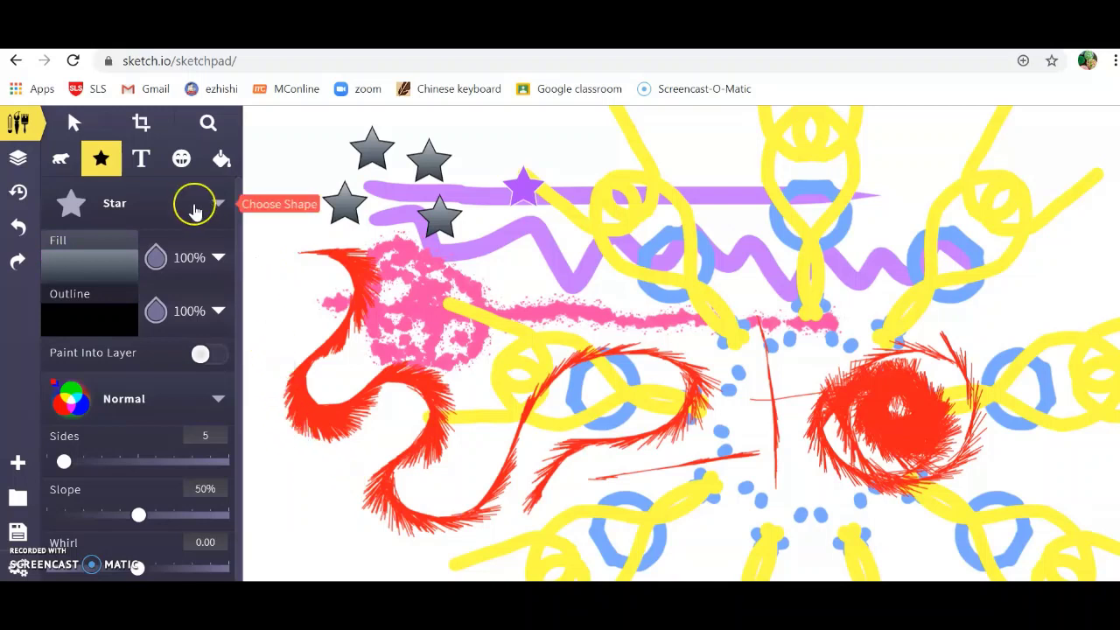
left_click(219, 208)
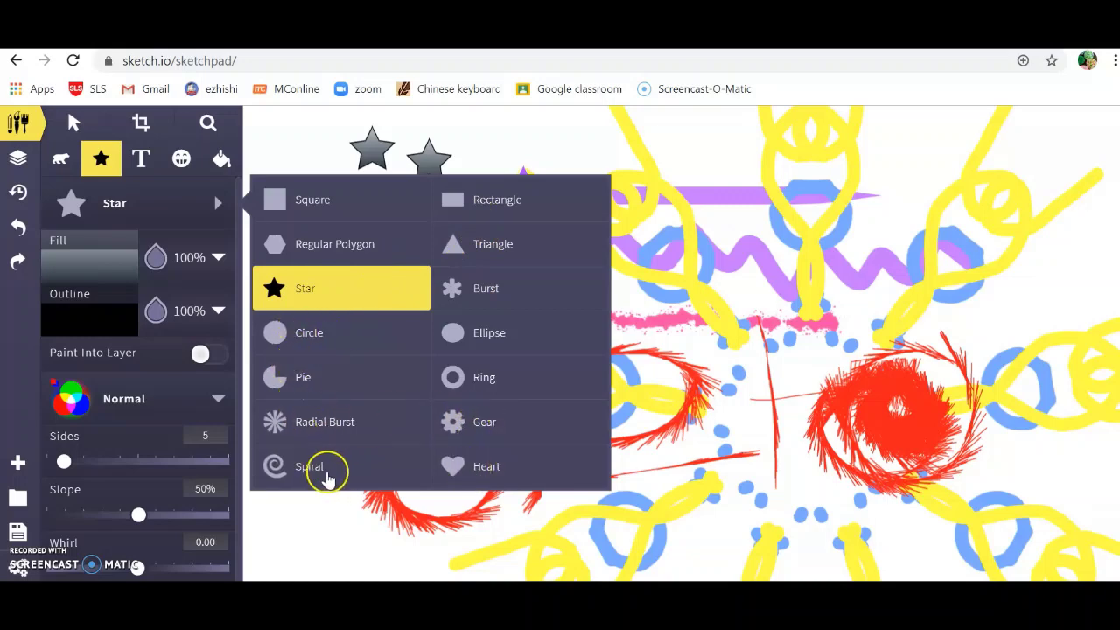
left_click(302, 429)
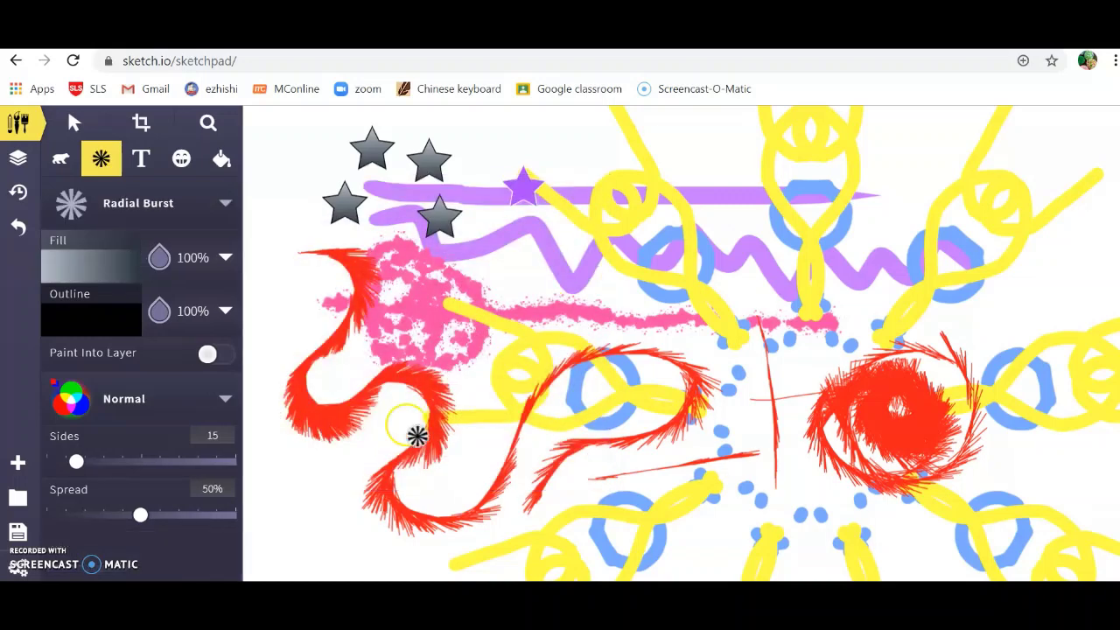
left_click(96, 265)
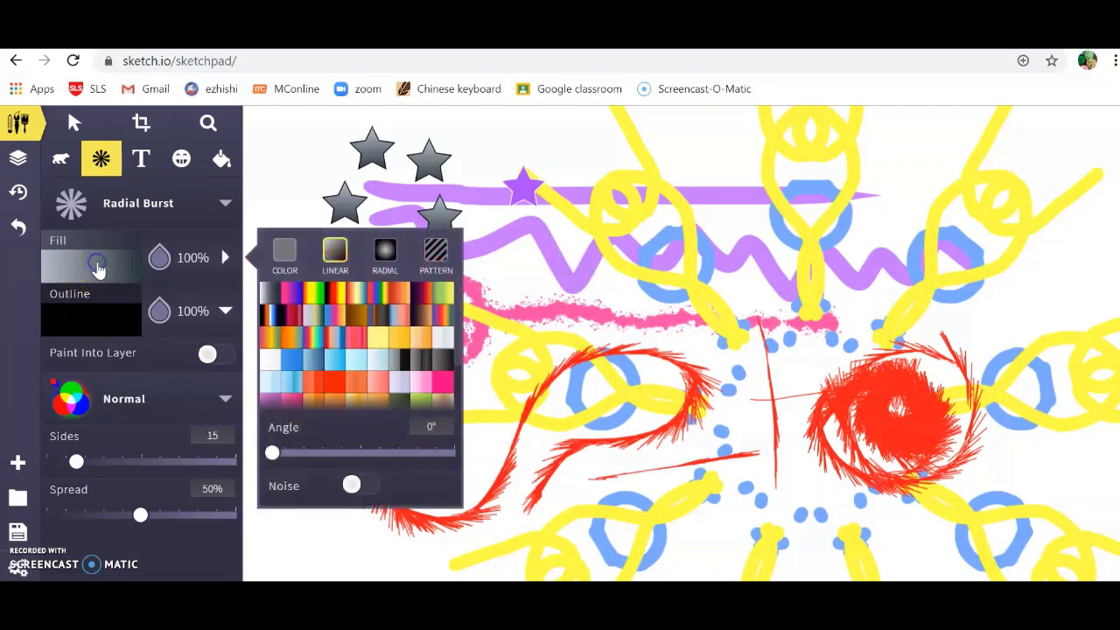
left_click(285, 262)
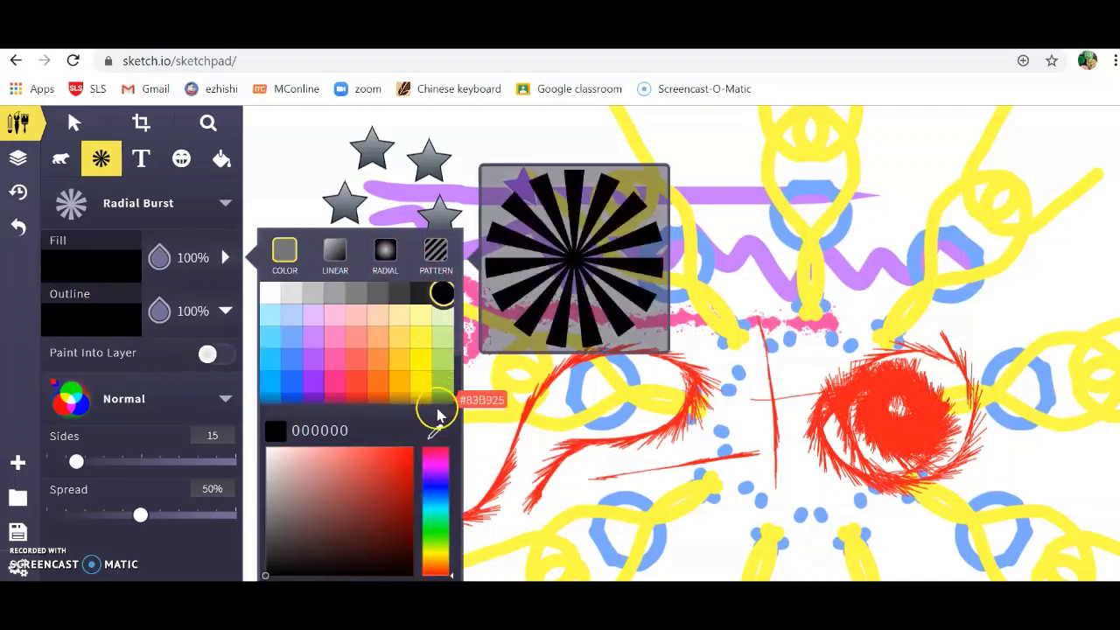
left_click(447, 383)
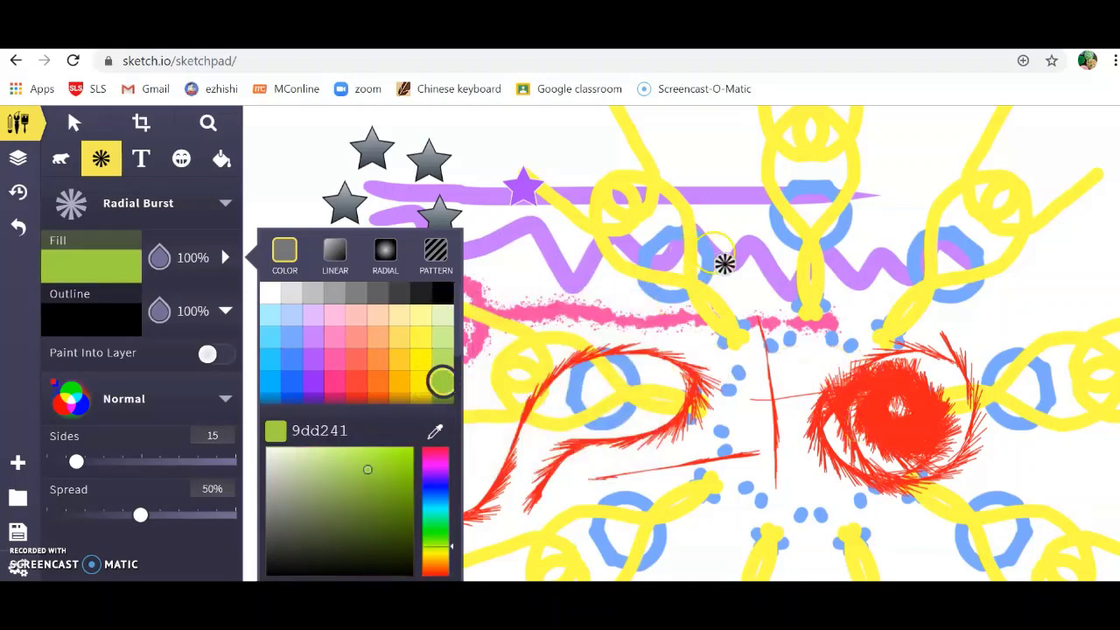
left_click(714, 252)
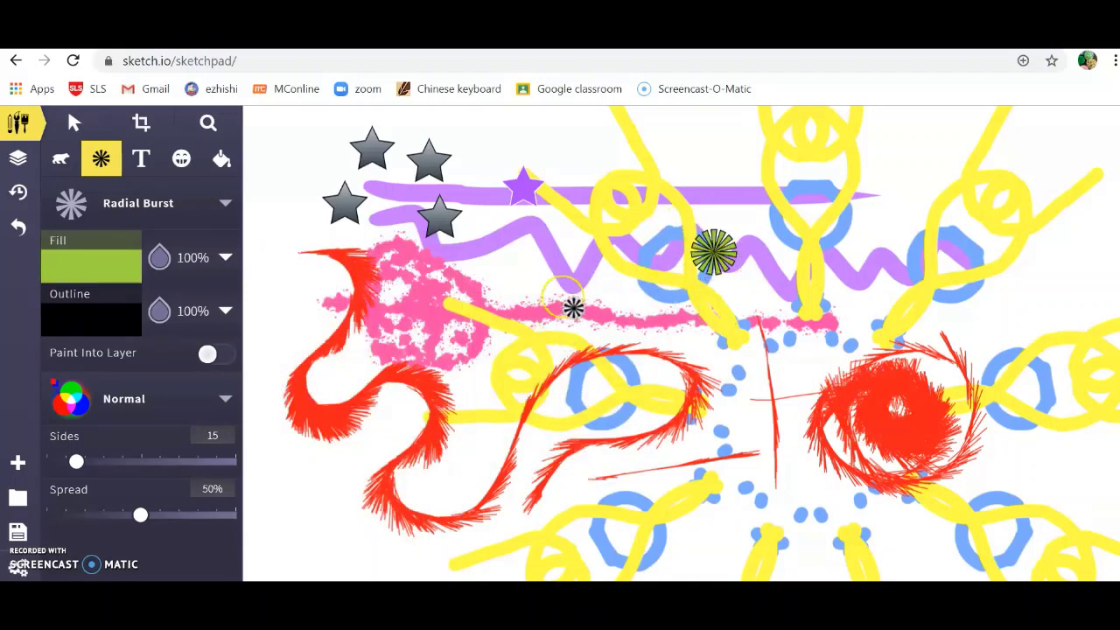
left_click(870, 261)
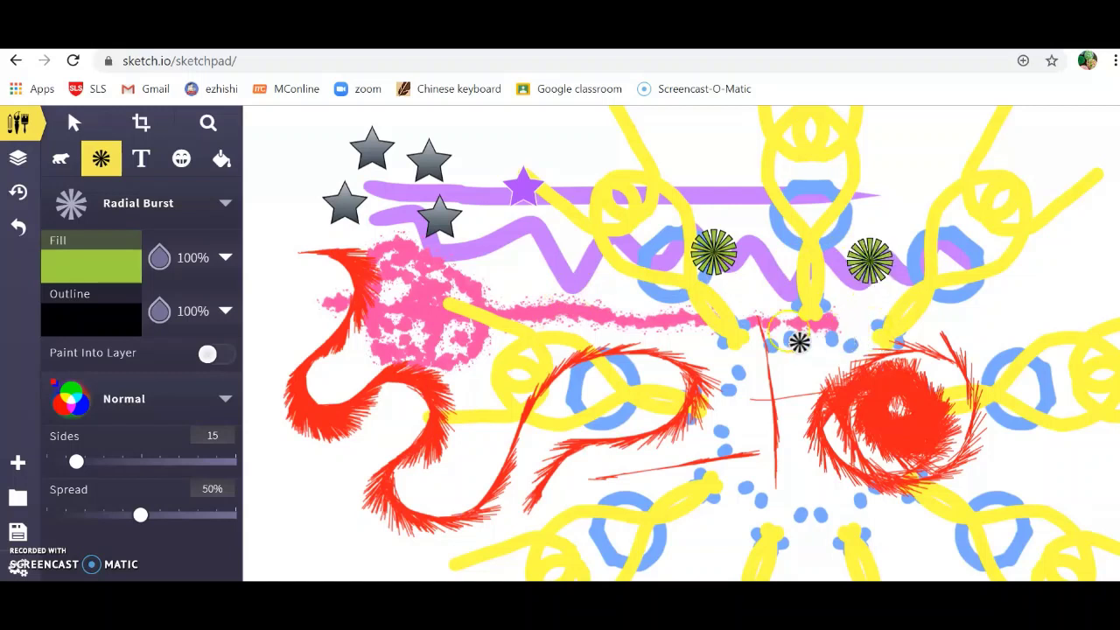
Enlarge and tilt the small green radial burst, then move it down onto the lower-left red swirl
left_click(76, 125)
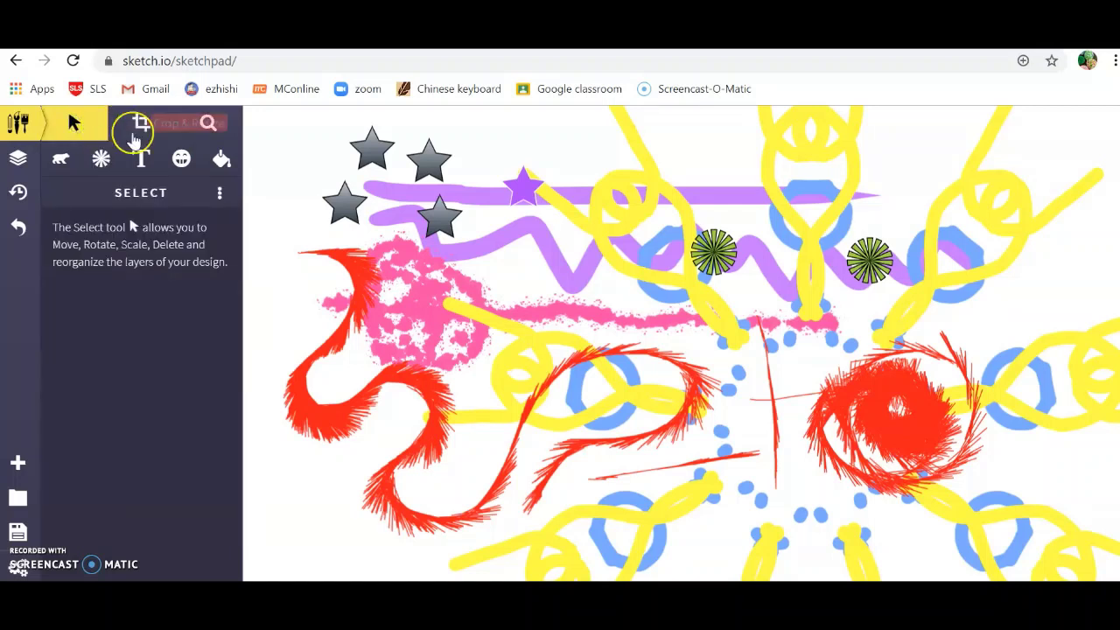
left_click(714, 256)
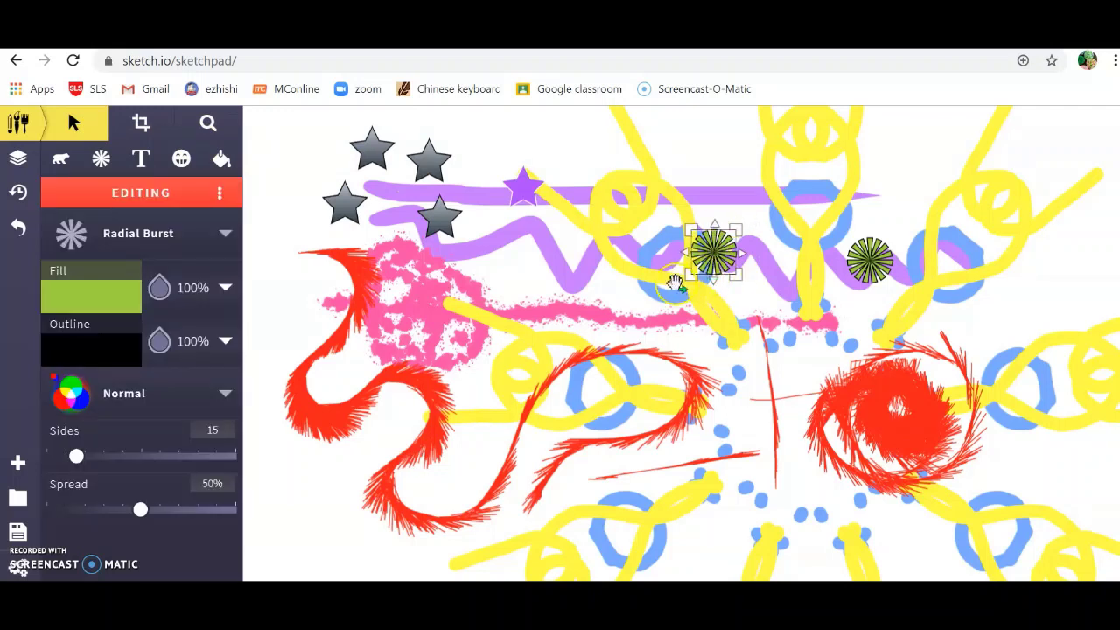
left_click_drag(676, 286, 646, 358)
left_click_drag(690, 297, 392, 473)
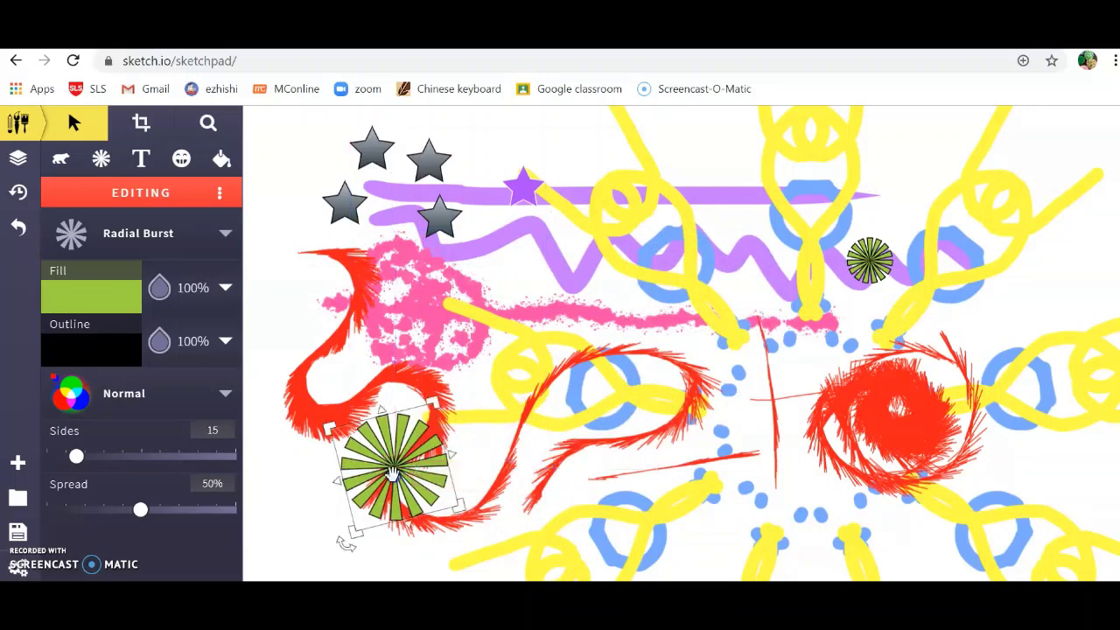
Duplicate the green radial burst and move the copy up and to the right
left_click(219, 196)
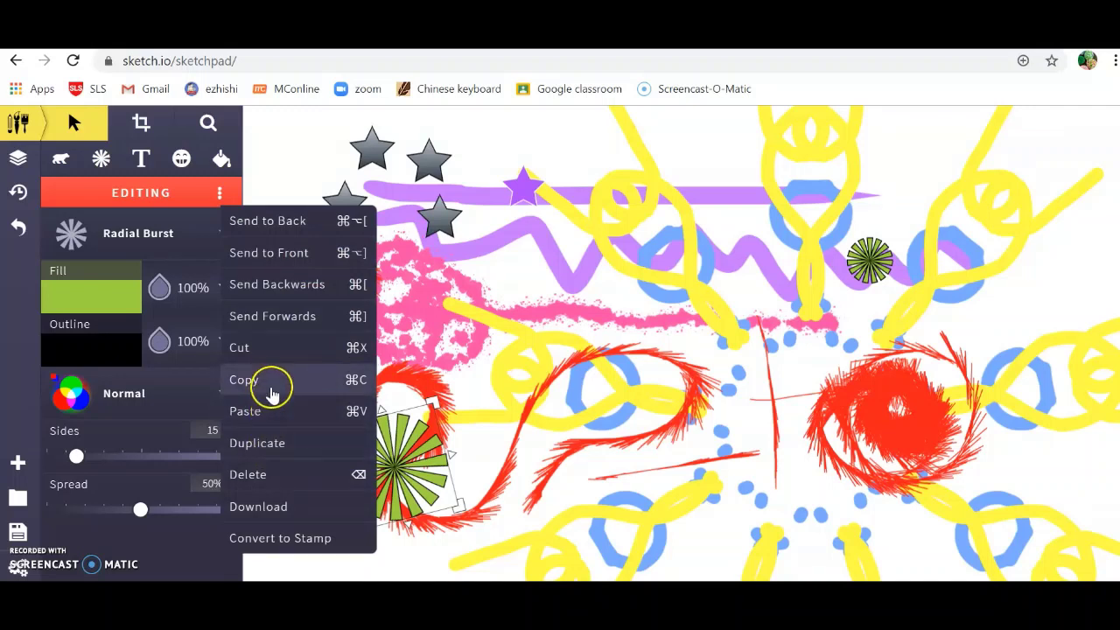
left_click(273, 445)
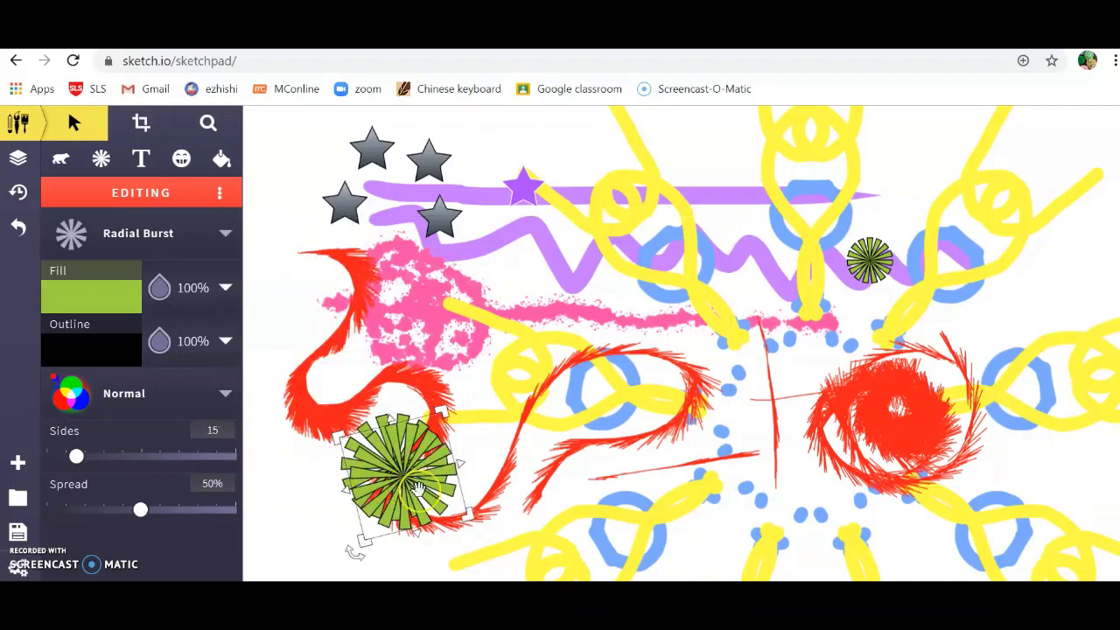
mouse_move(399, 477)
left_mouse_down()
mouse_move(444, 435)
mouse_move(457, 364)
mouse_move(477, 428)
mouse_move(479, 414)
left_mouse_up()
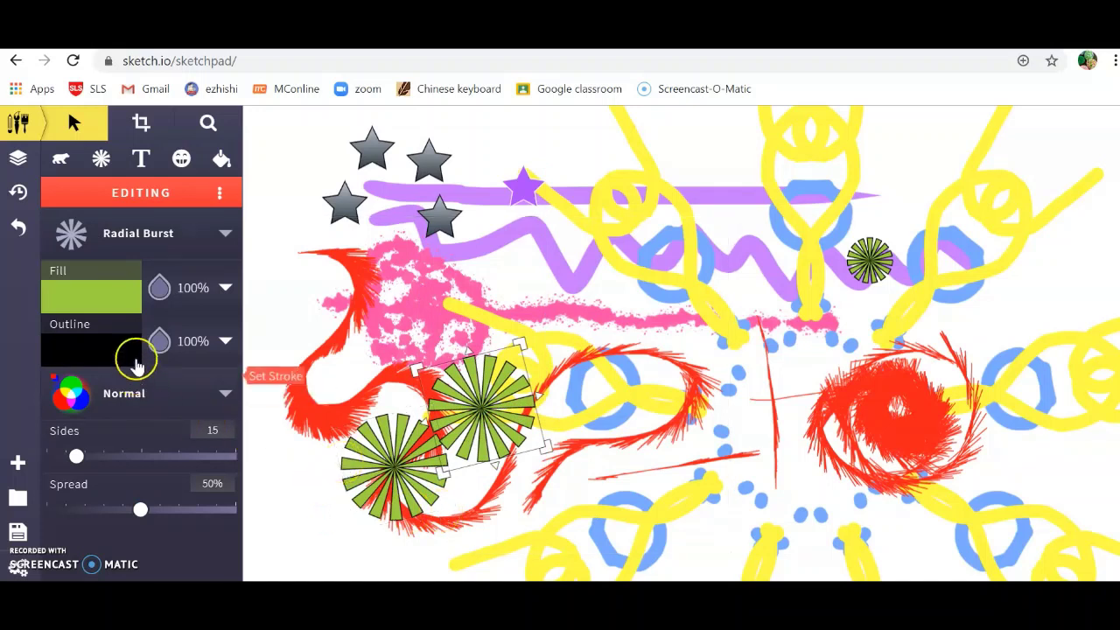
Give the copied burst a yellow ffff49 fill
left_click(109, 300)
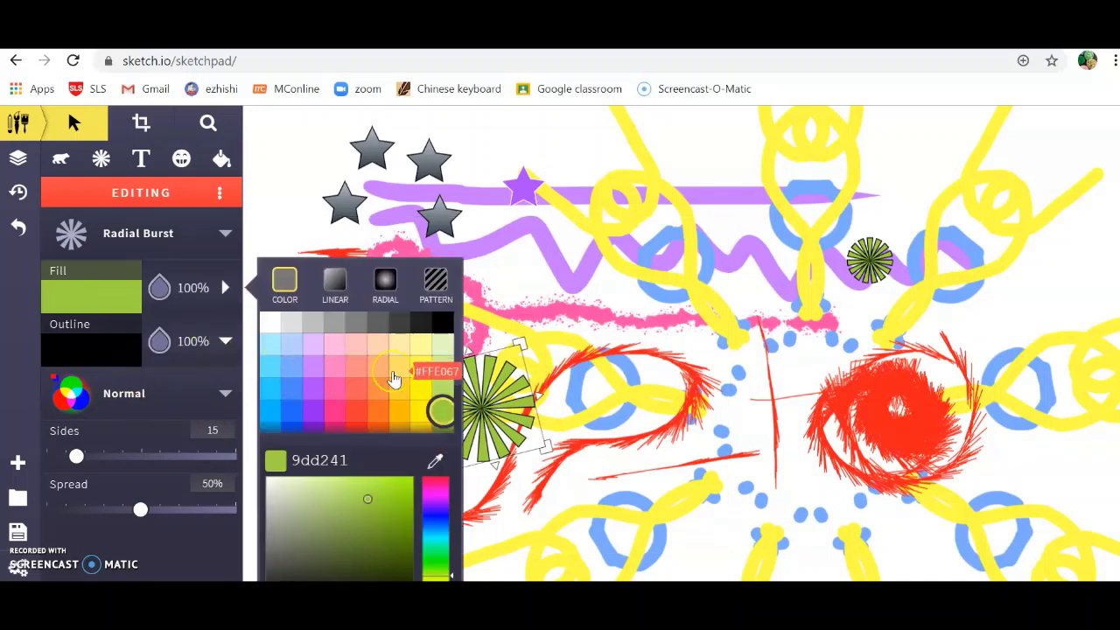
left_click(423, 368)
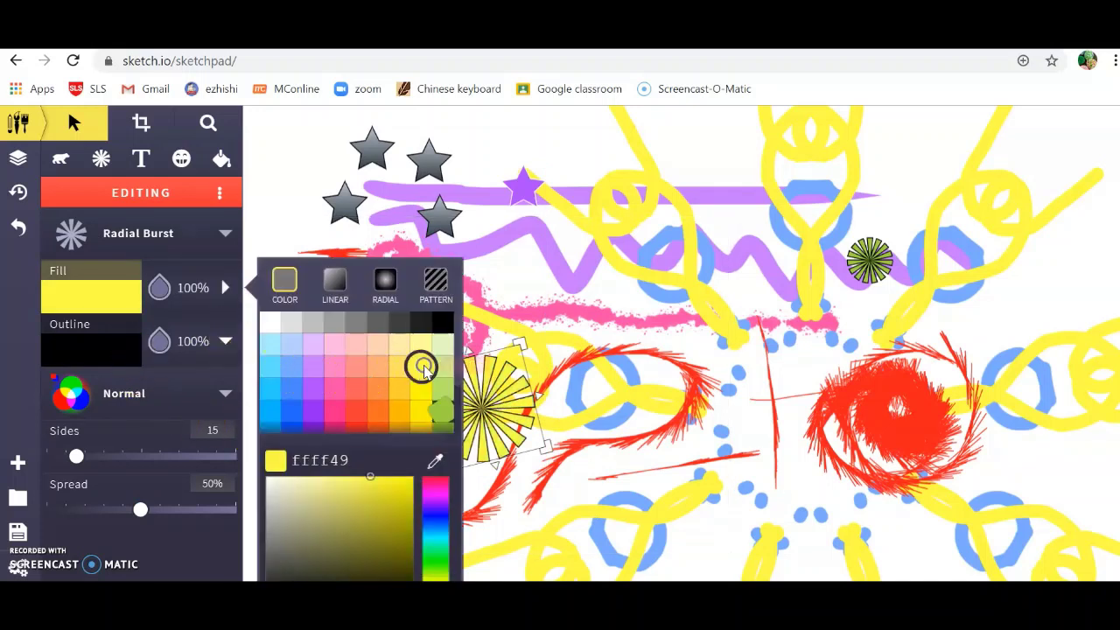
left_click(219, 245)
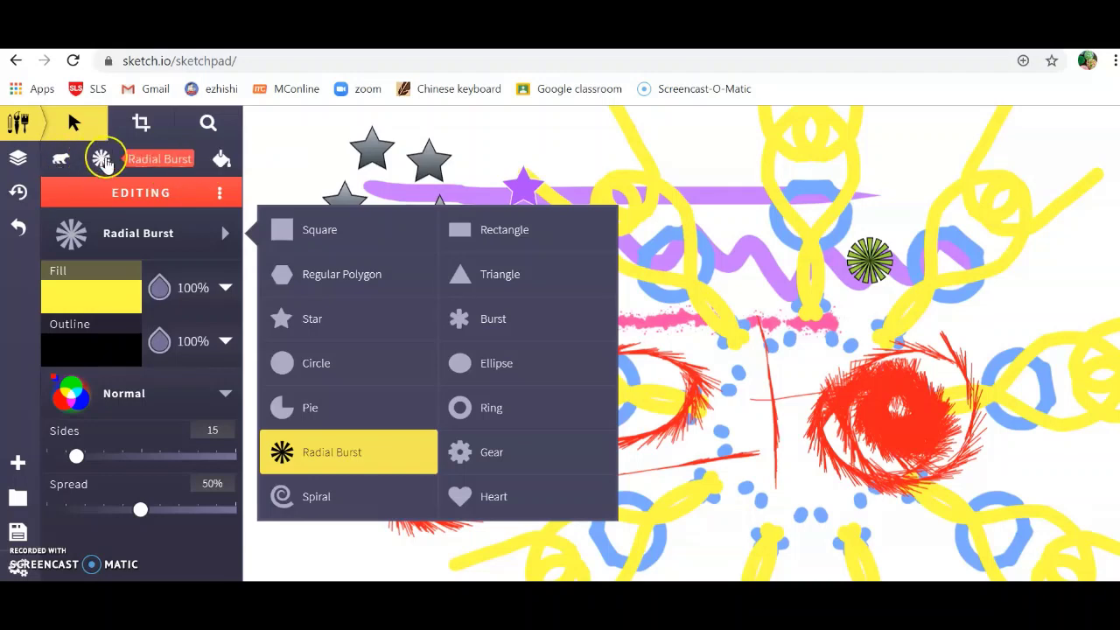
Switch to the Text tool and choose Lobster as the font
left_click(102, 161)
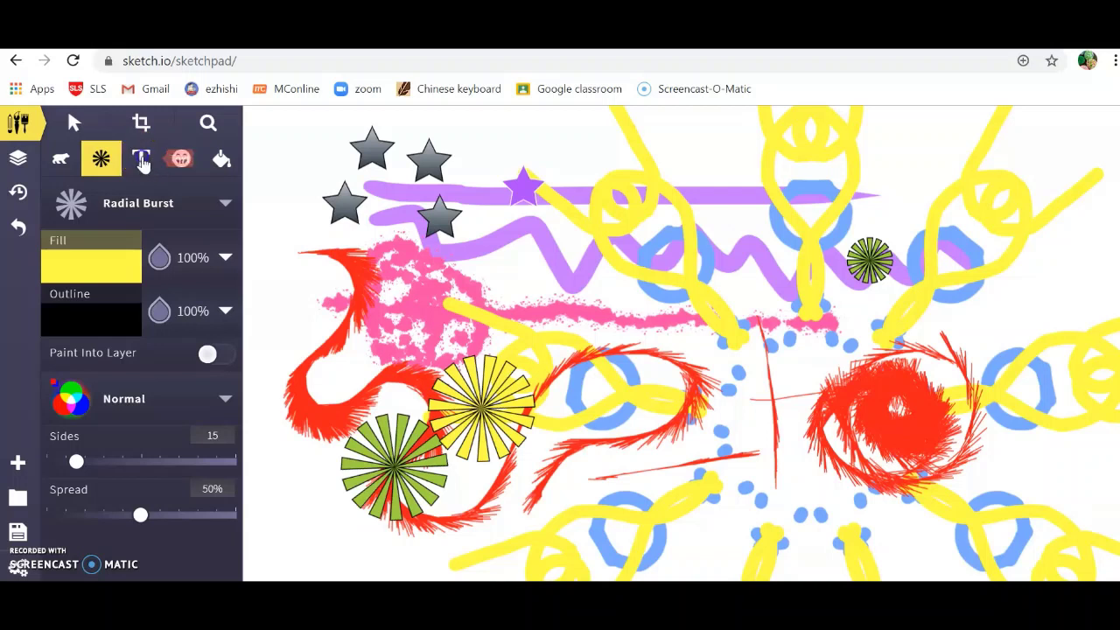
left_click(142, 161)
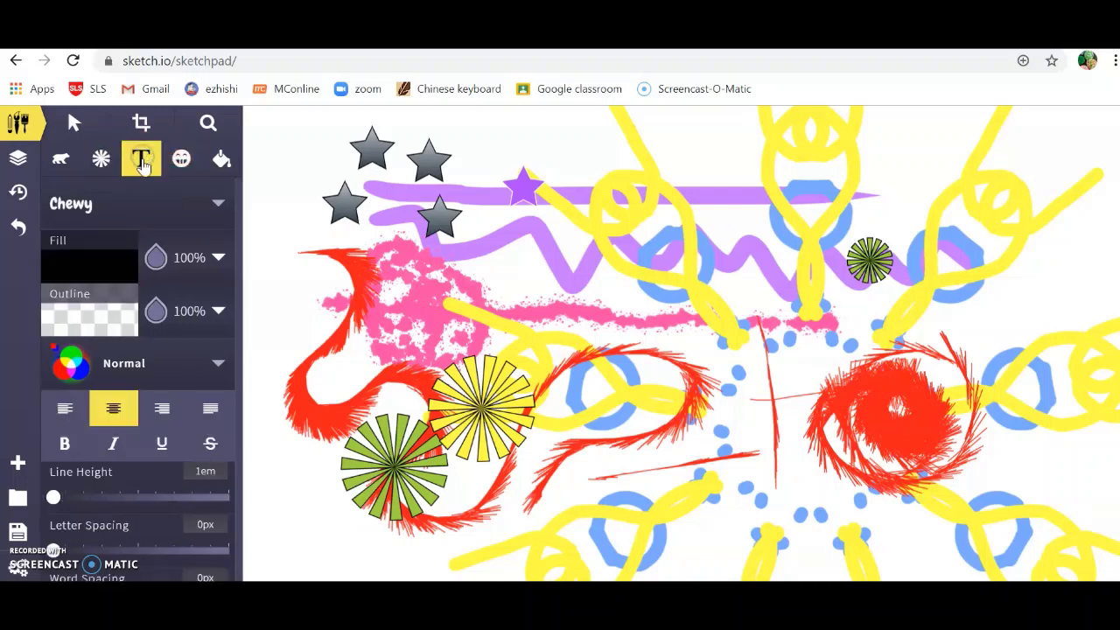
left_click(218, 207)
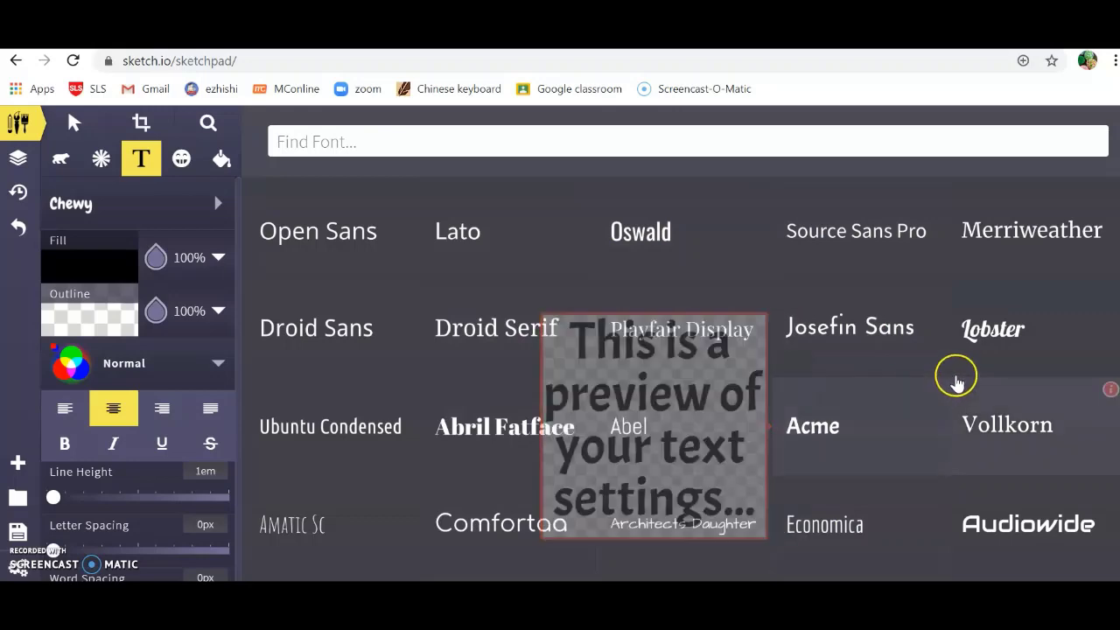
left_click(978, 346)
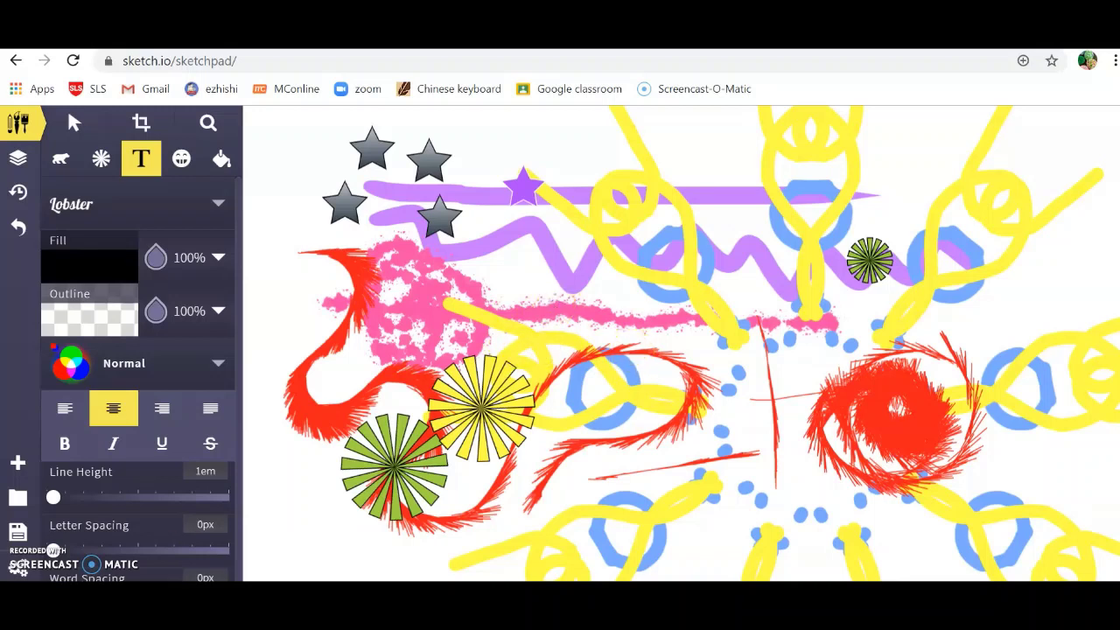
Add a centred text box reading 'Stay safe during the Covid-19 Cuircuit Breaker', replacing the placeholder
left_click(541, 357)
left_click_drag(854, 331, 579, 330)
key("BackSpace")
key("BackSpace")
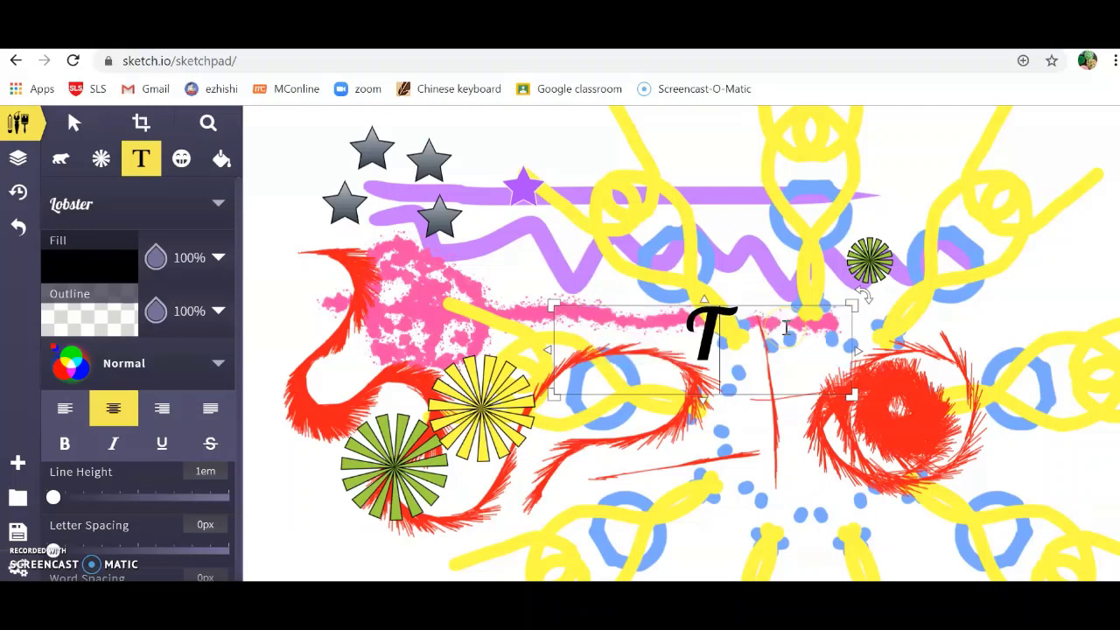
type("Stay")
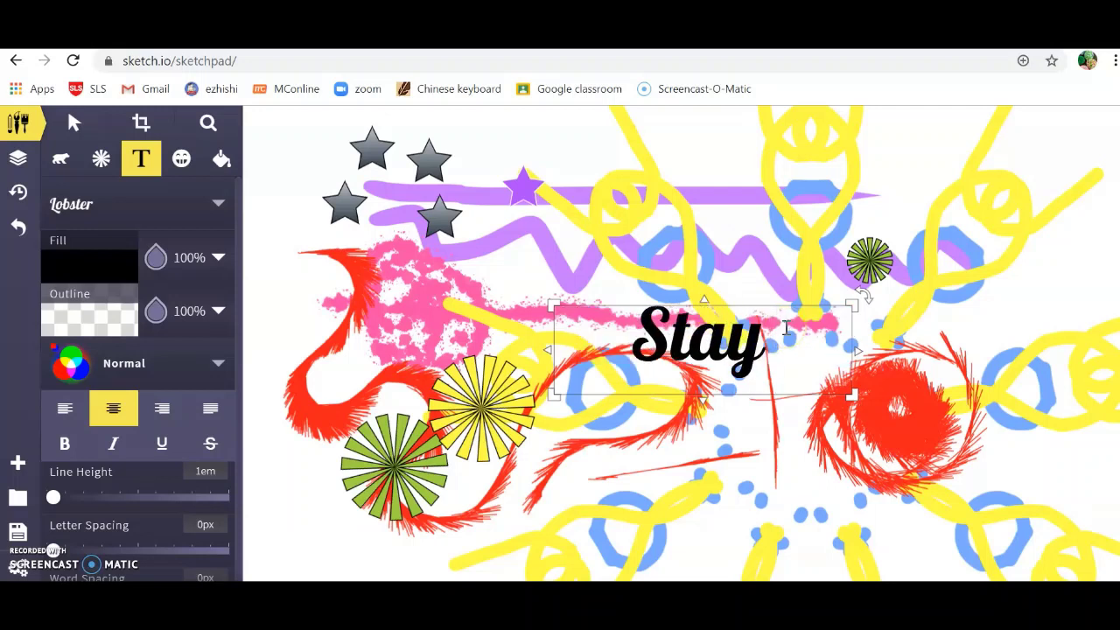
type(" safe du")
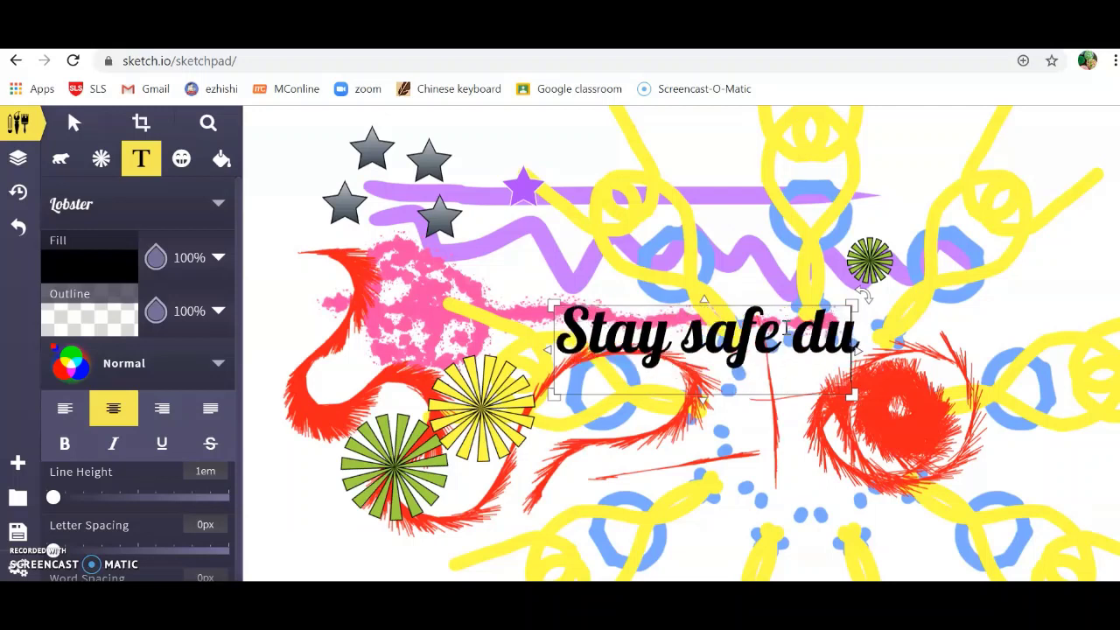
type("ring")
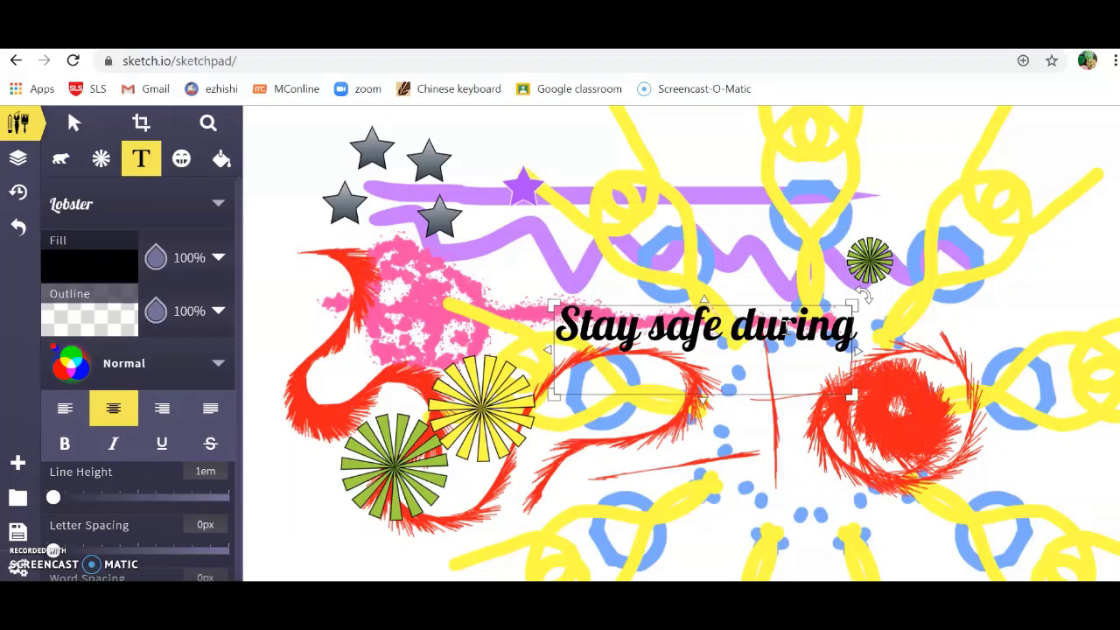
type(" the")
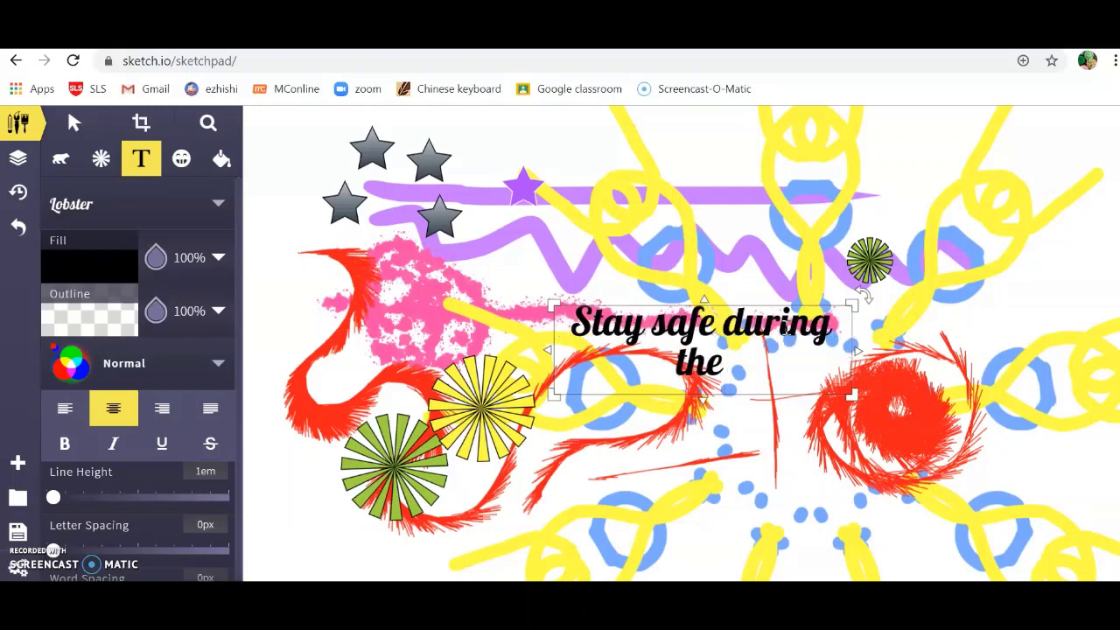
type(" Covid")
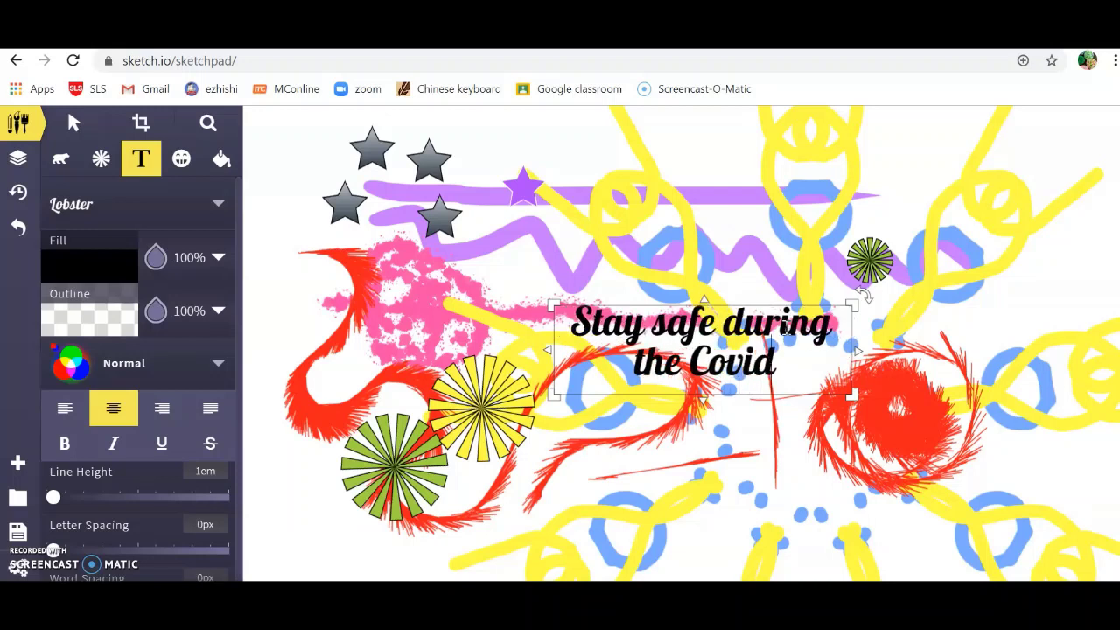
type("-19")
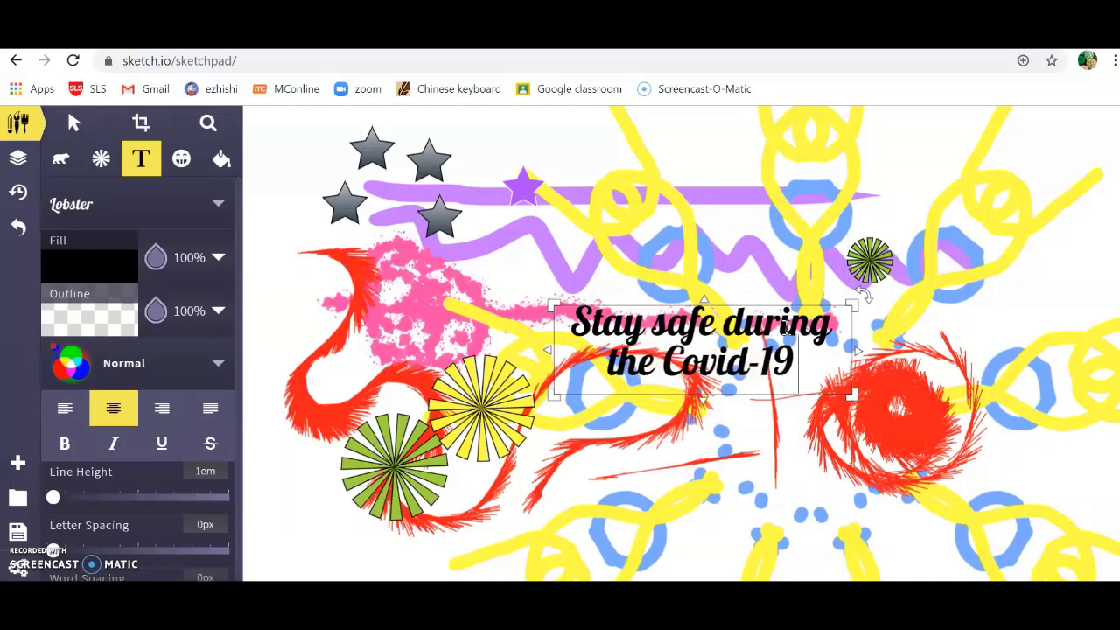
type(" Cu")
type("ircuit")
type(" Breaker")
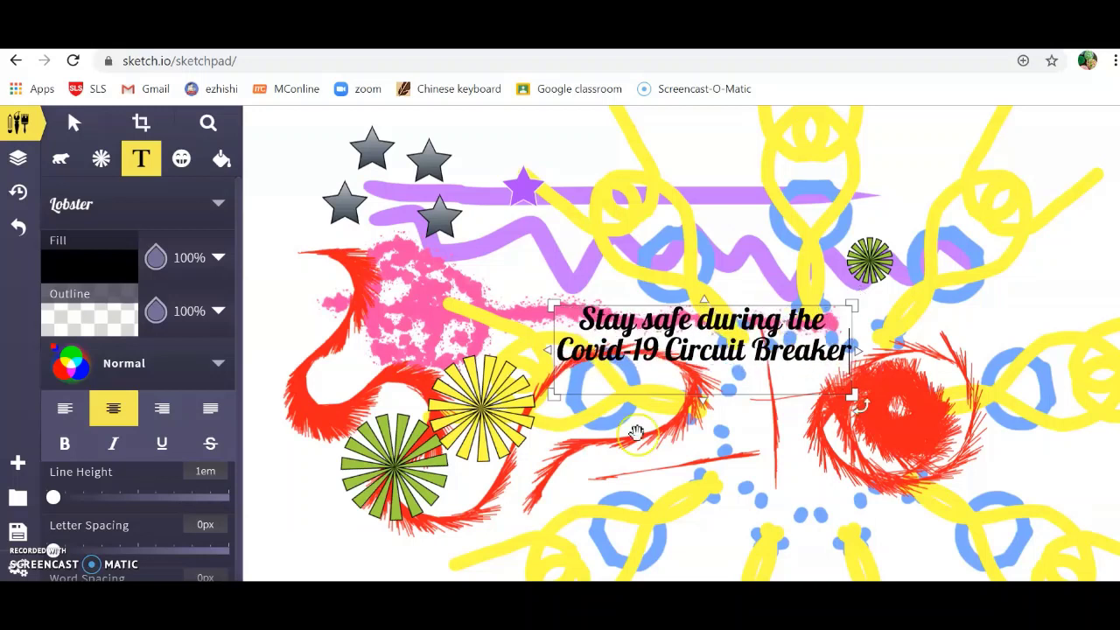
Scale the slogan text up to about 670 × 325 px so it wraps onto three lines
left_click(838, 464)
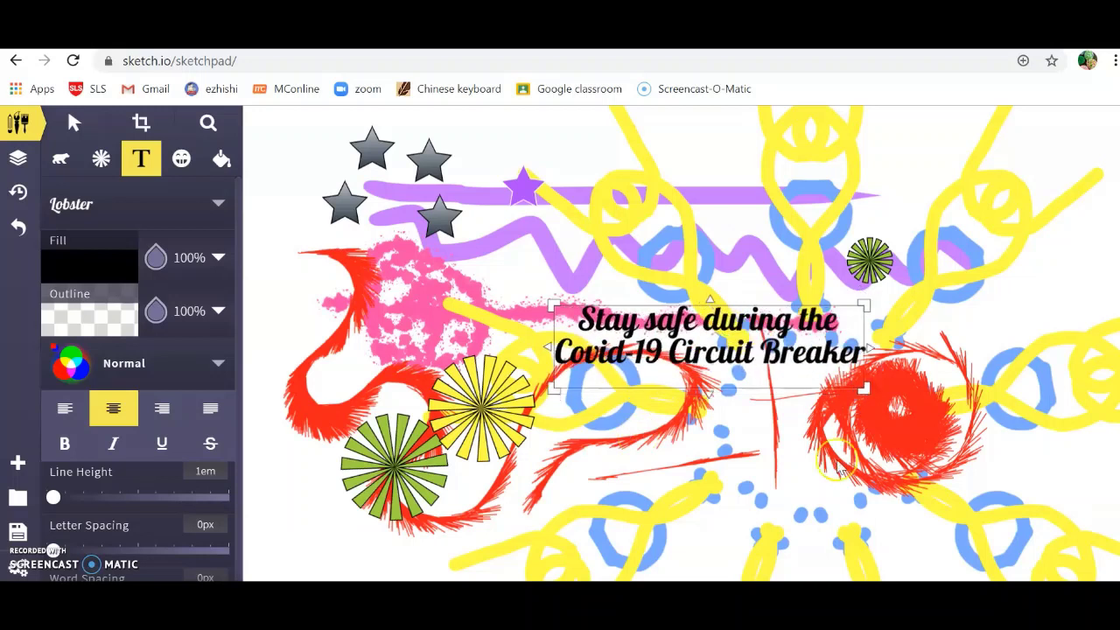
left_click(866, 395)
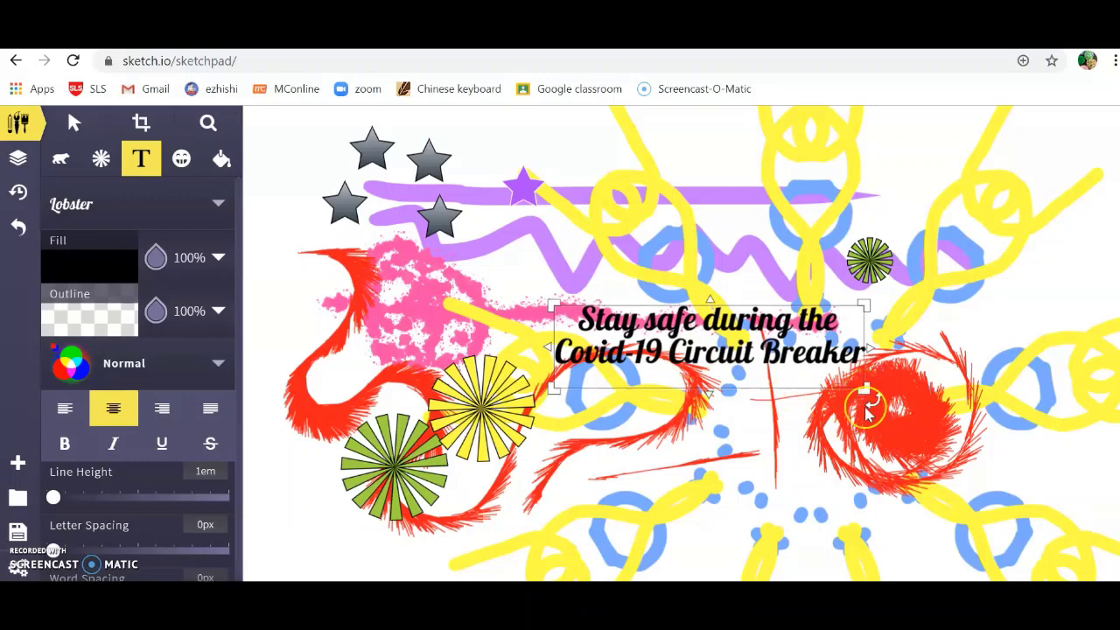
left_click_drag(866, 395, 987, 496)
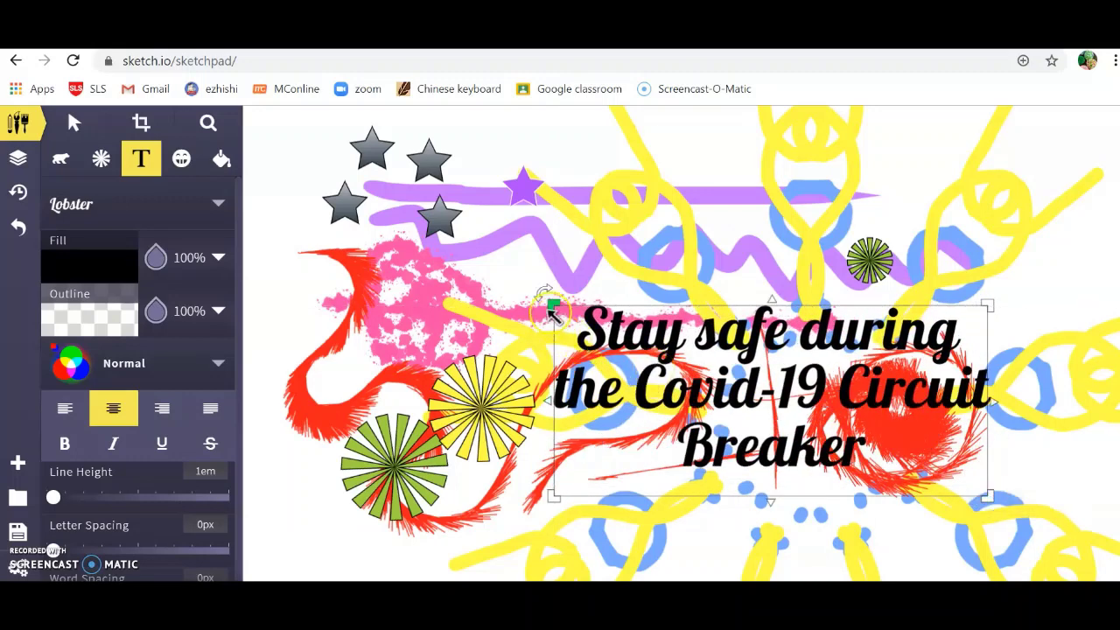
left_click_drag(549, 301, 378, 202)
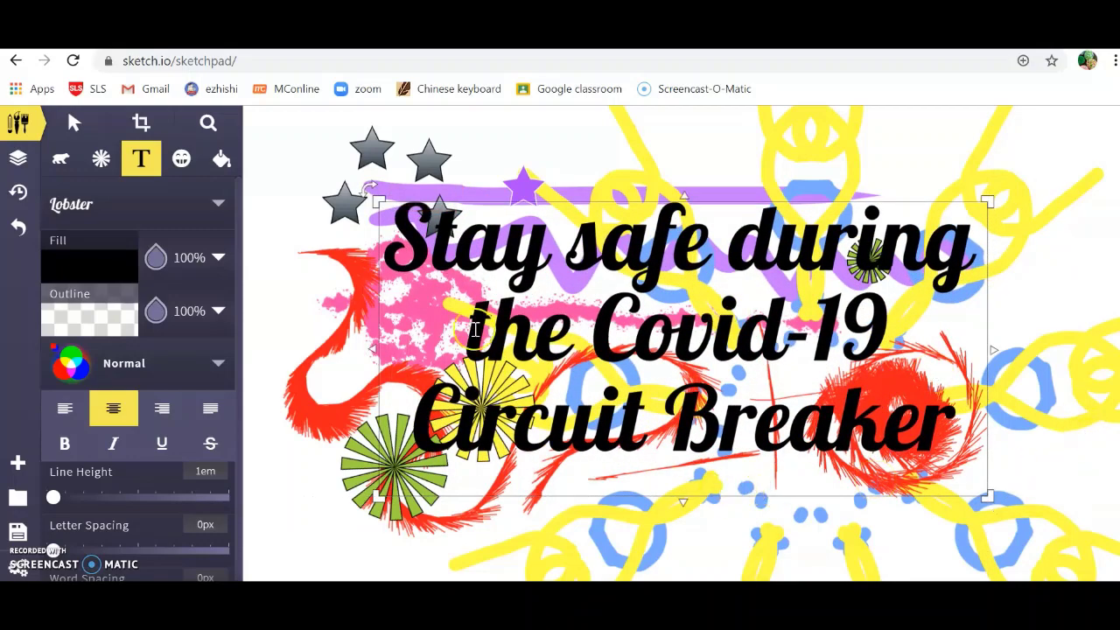
Try linear, radial and pattern fill presets on the slogan text
left_click(73, 268)
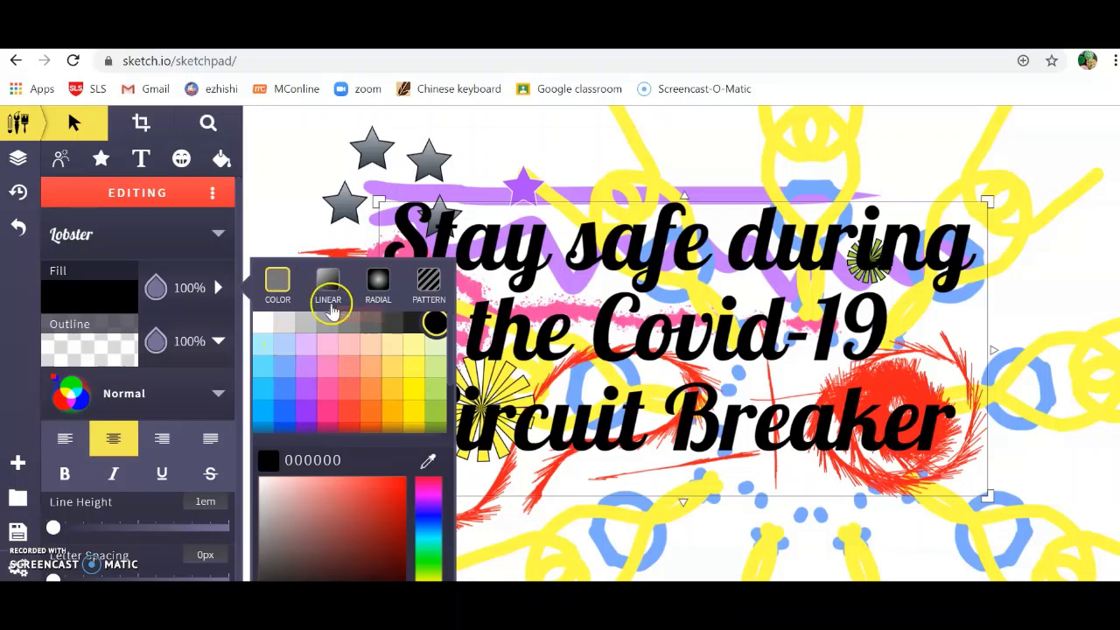
left_click(328, 280)
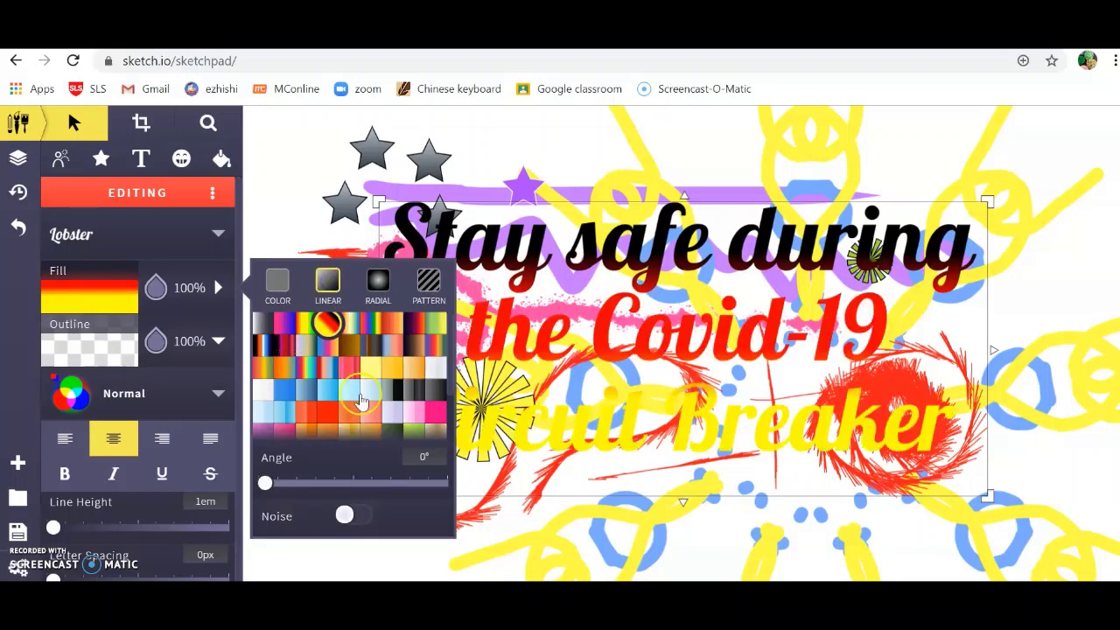
left_click(370, 324)
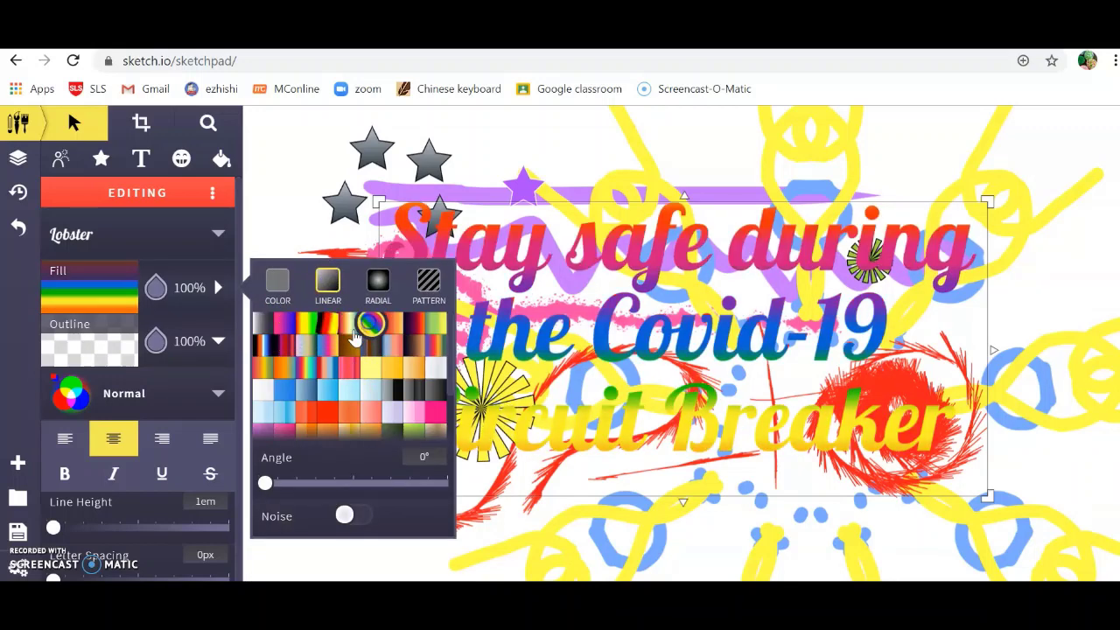
left_click(286, 349)
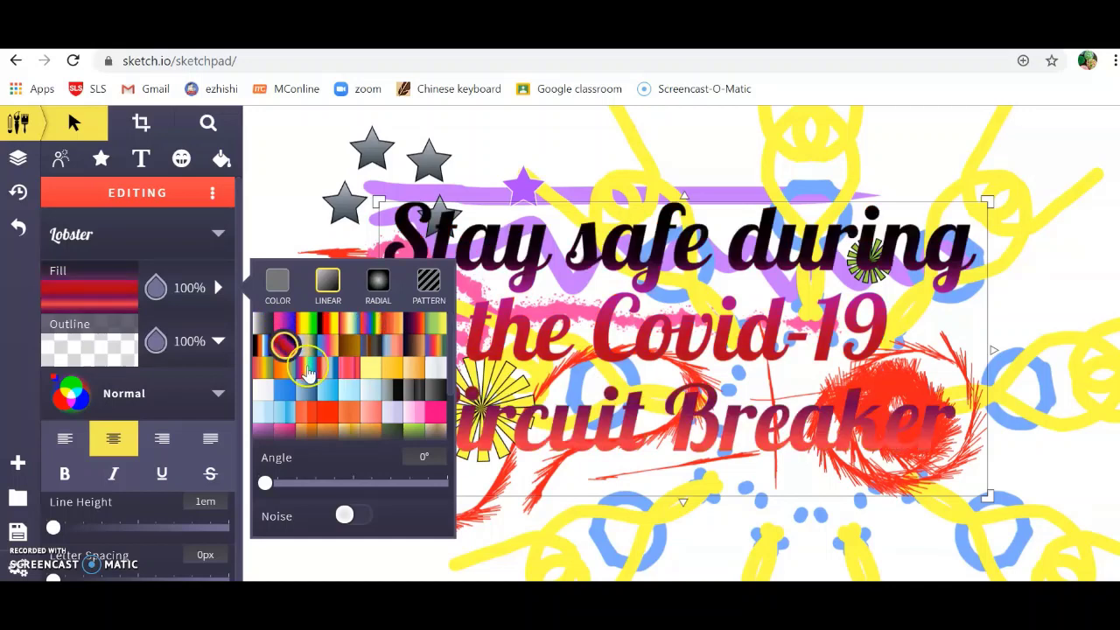
left_click(306, 366)
left_click(381, 284)
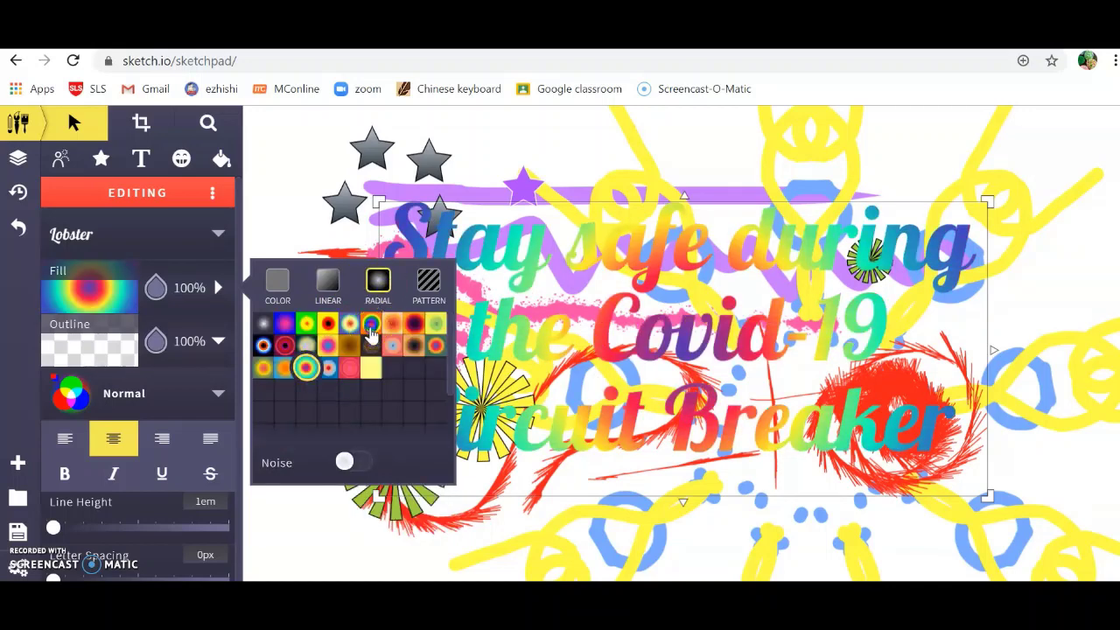
left_click(369, 325)
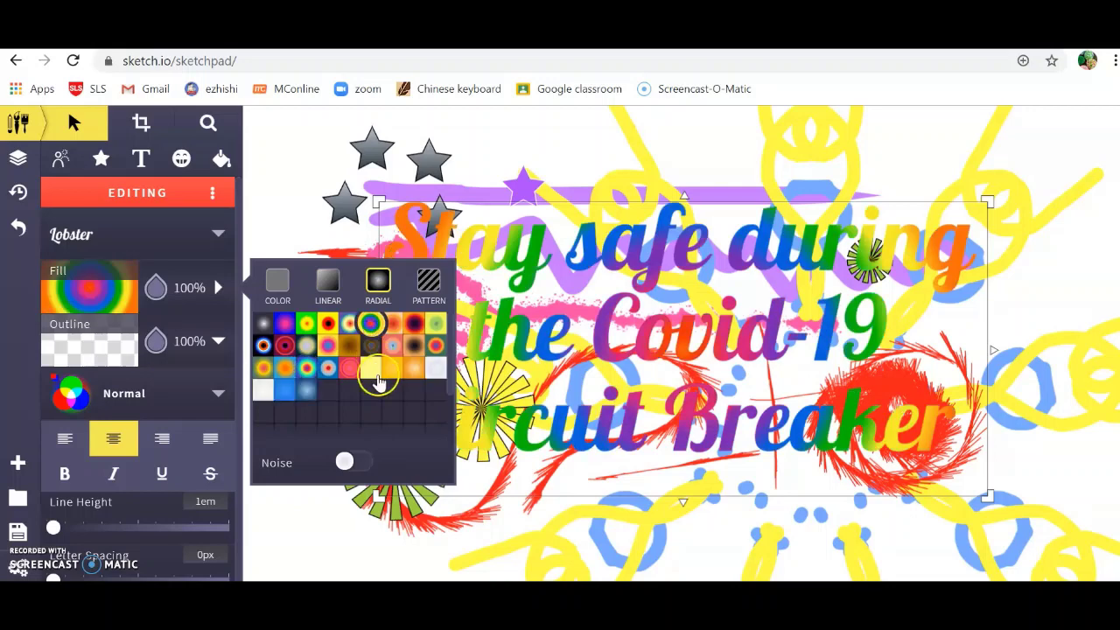
left_click(429, 285)
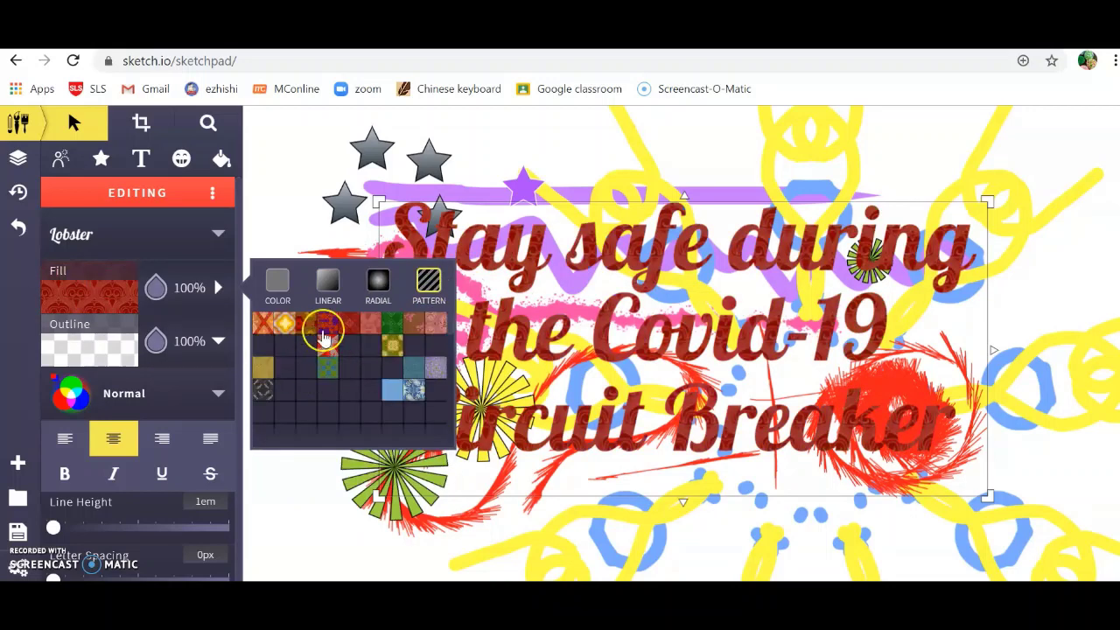
left_click(349, 368)
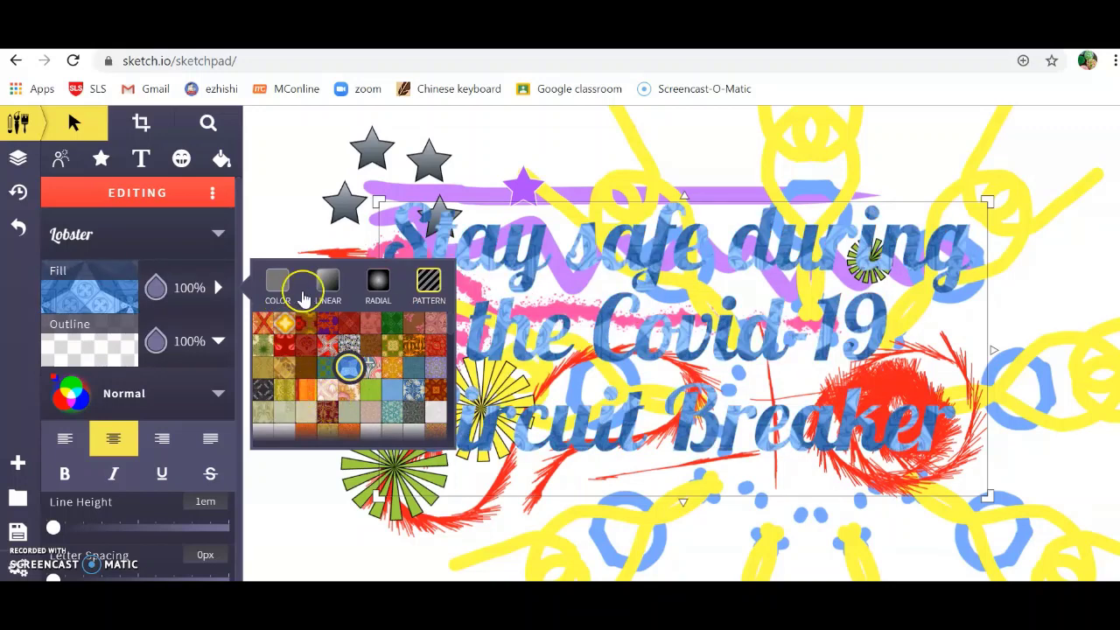
Apply the pink-to-blue multicolour linear gradient to the text and deselect it
left_click(327, 289)
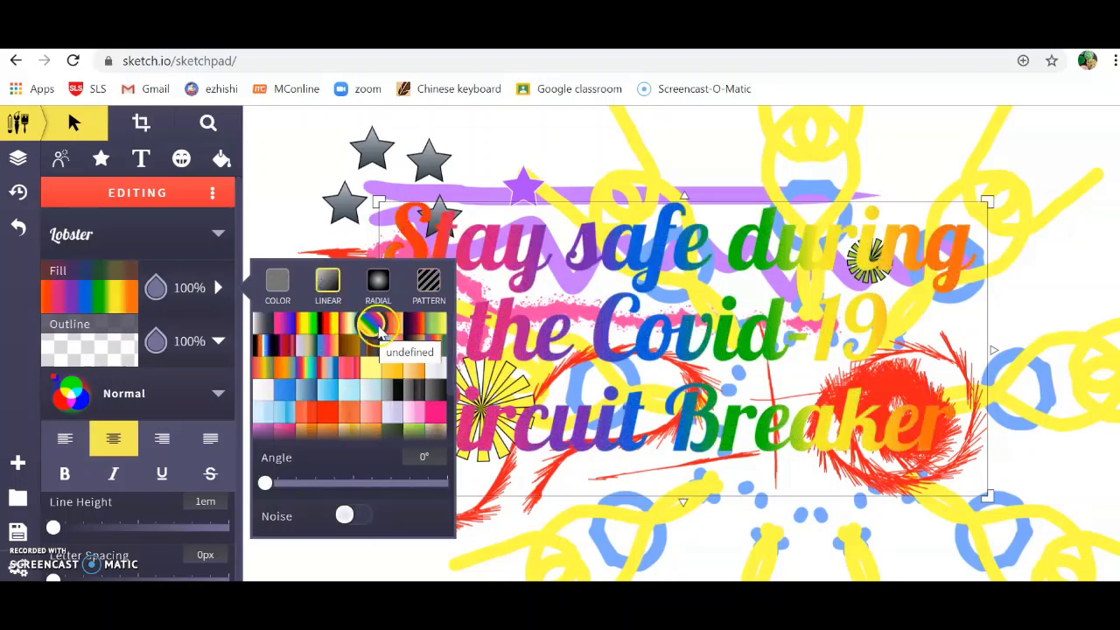
left_click(306, 366)
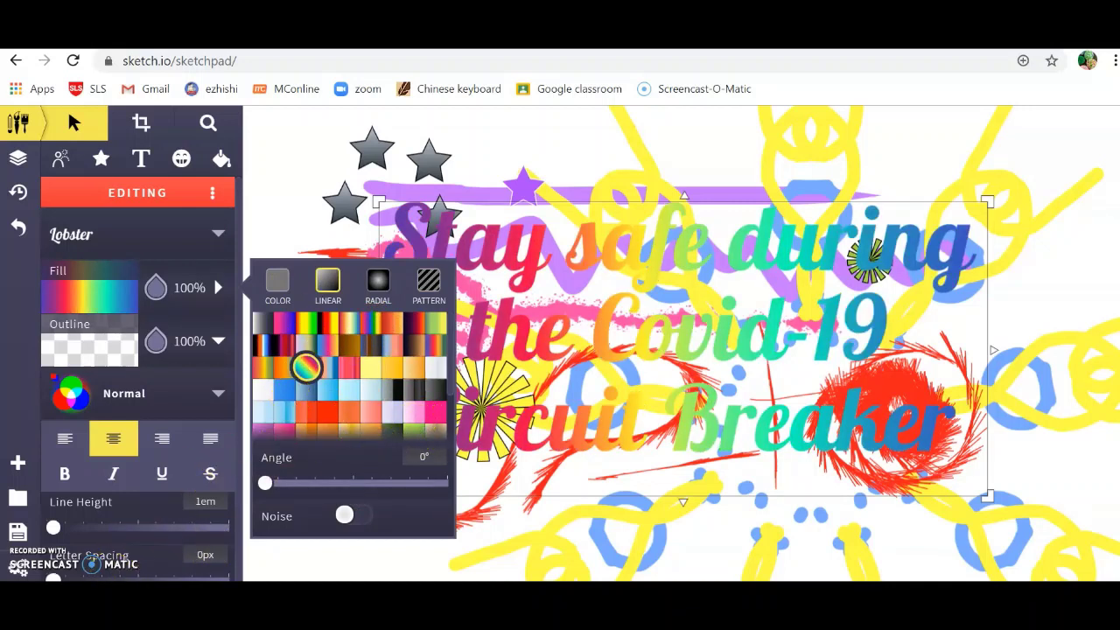
left_click(388, 565)
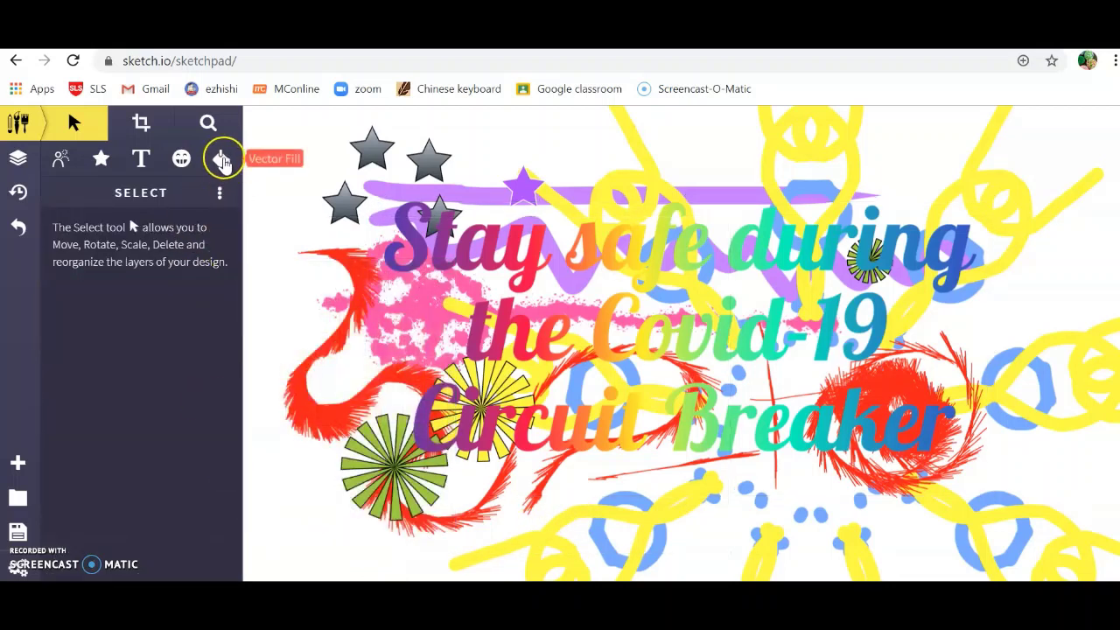
Flood the empty canvas background with solid dark blue 0022b7 using Vector Fill
left_click(222, 160)
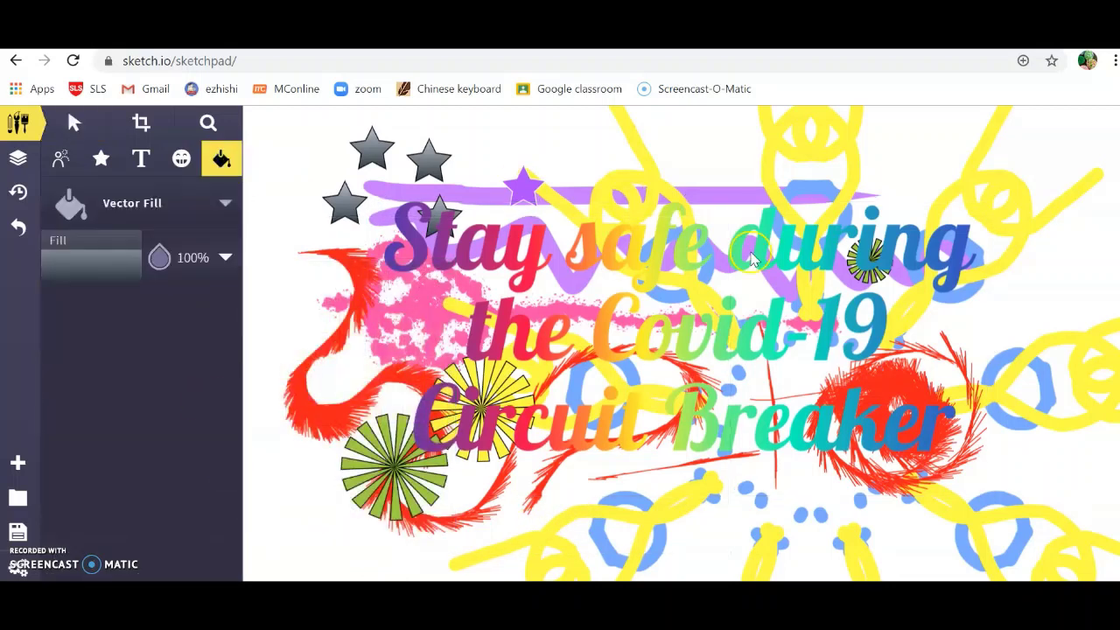
left_click(105, 270)
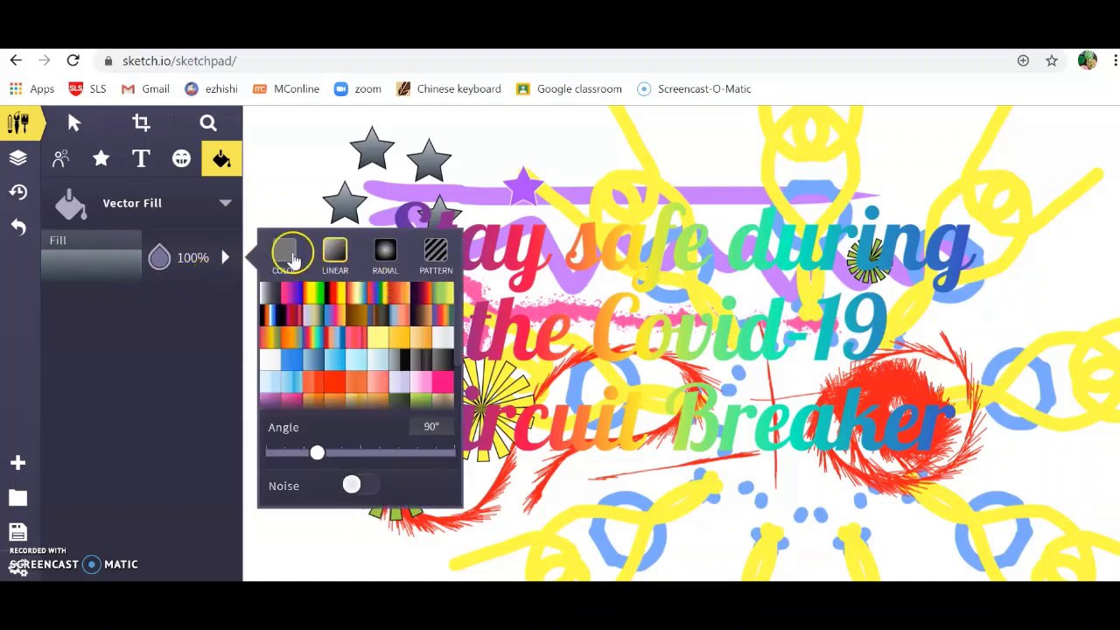
left_click(285, 254)
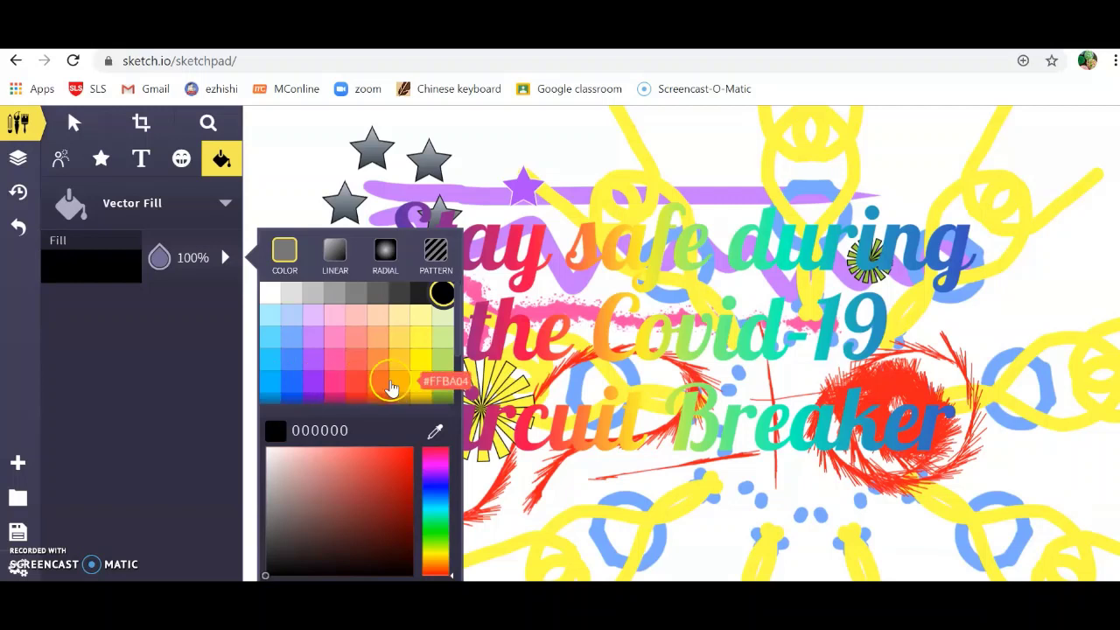
scroll(400, 352, "down", 1)
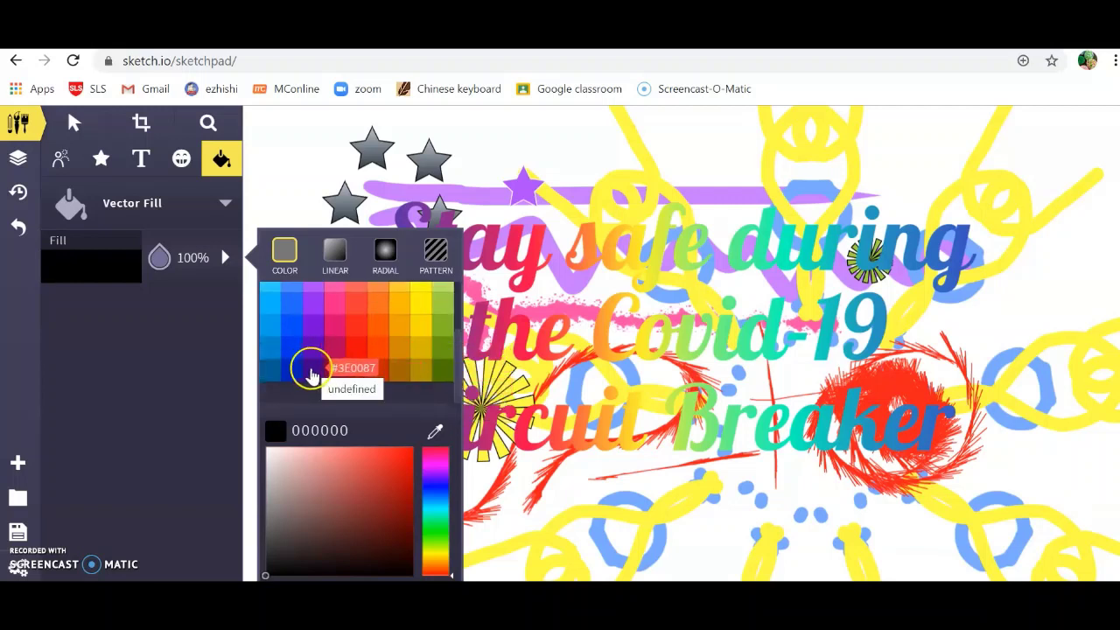
left_click(297, 374)
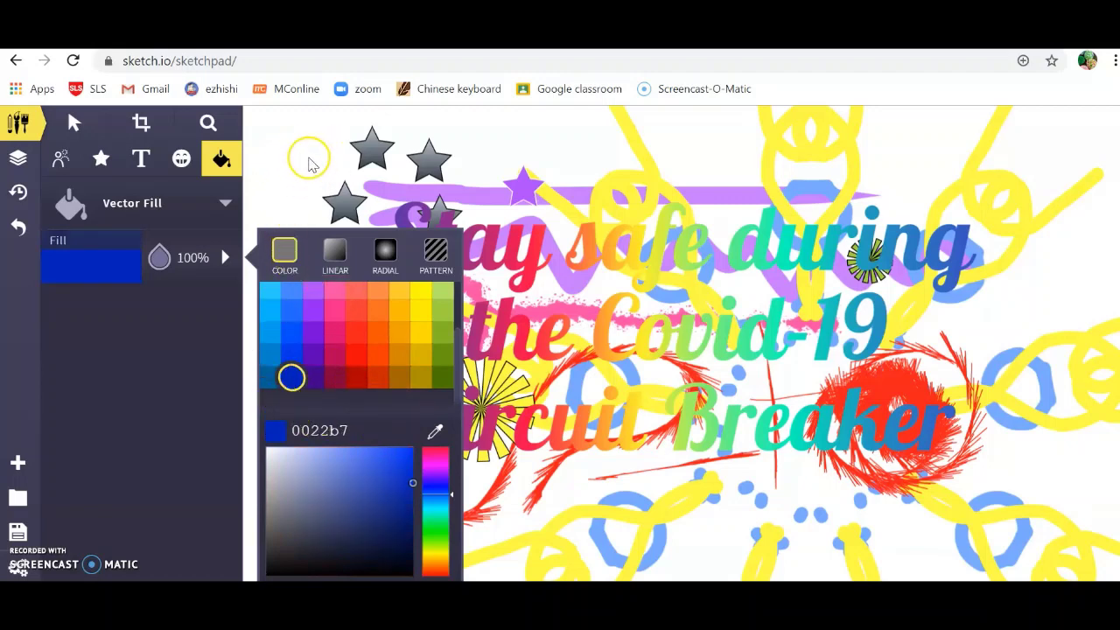
left_click(309, 166)
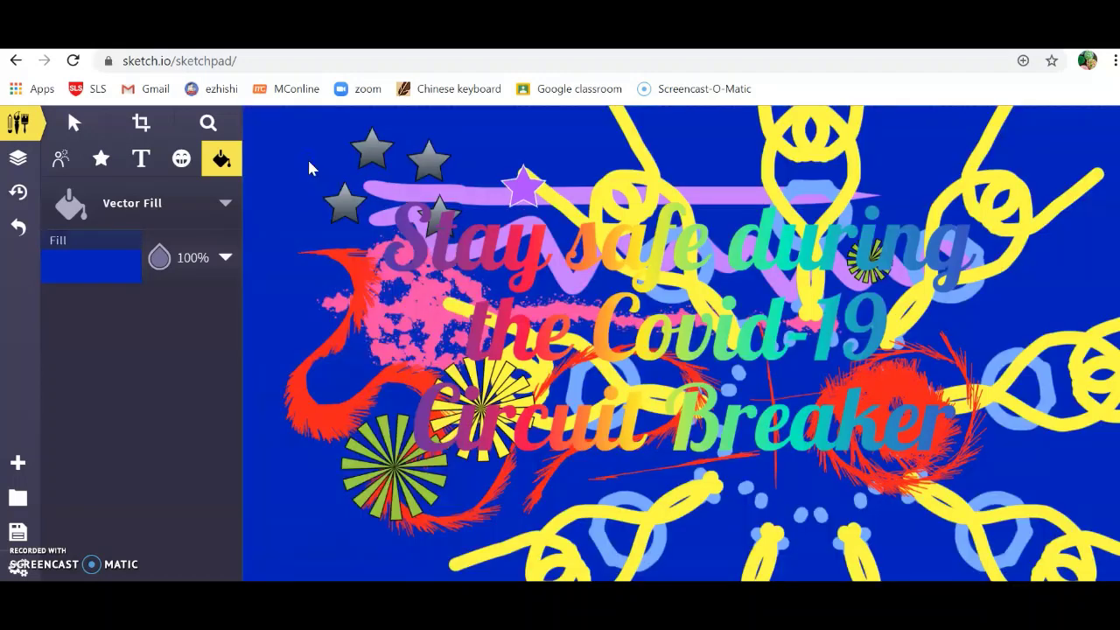
Select the slogan and change its fill from the rainbow gradient to solid white ffffff
left_click(77, 122)
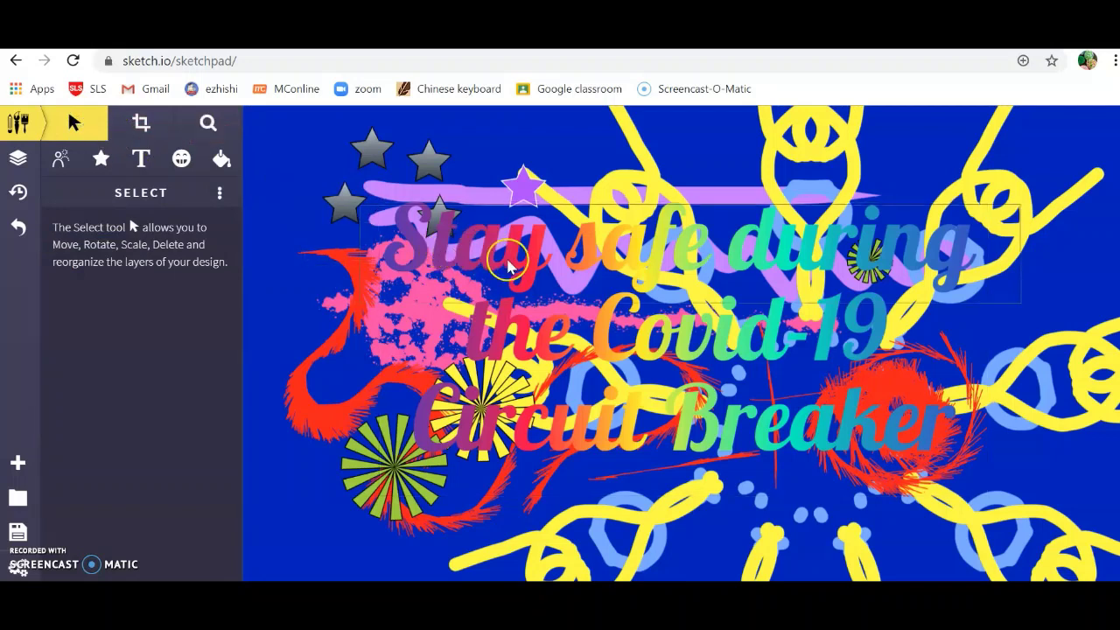
left_click(503, 378)
left_click(447, 532)
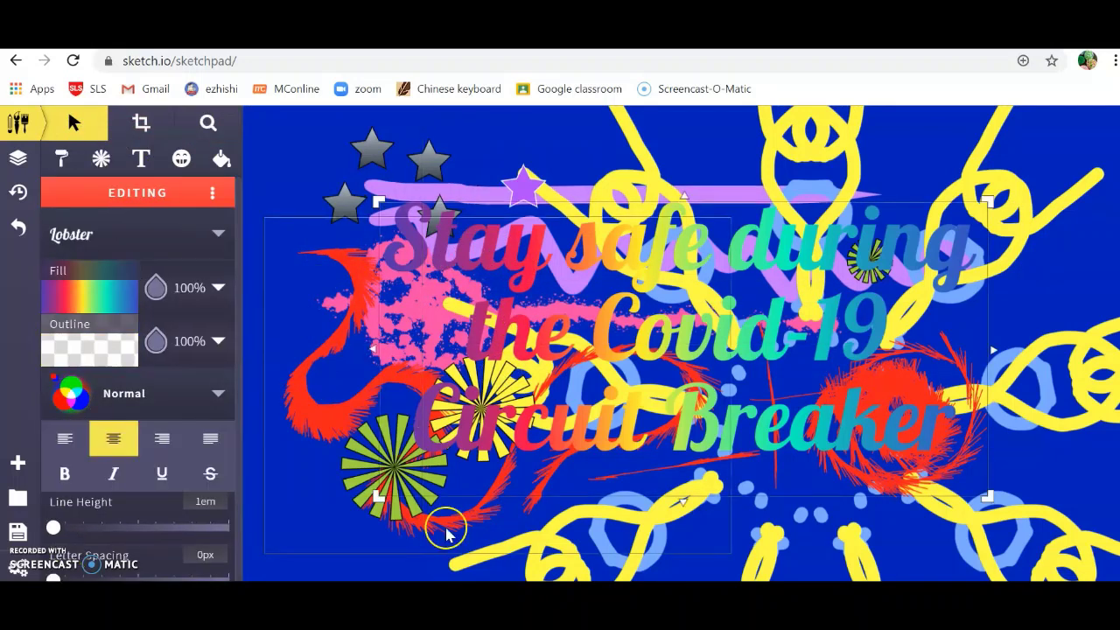
left_click(88, 296)
left_click(274, 290)
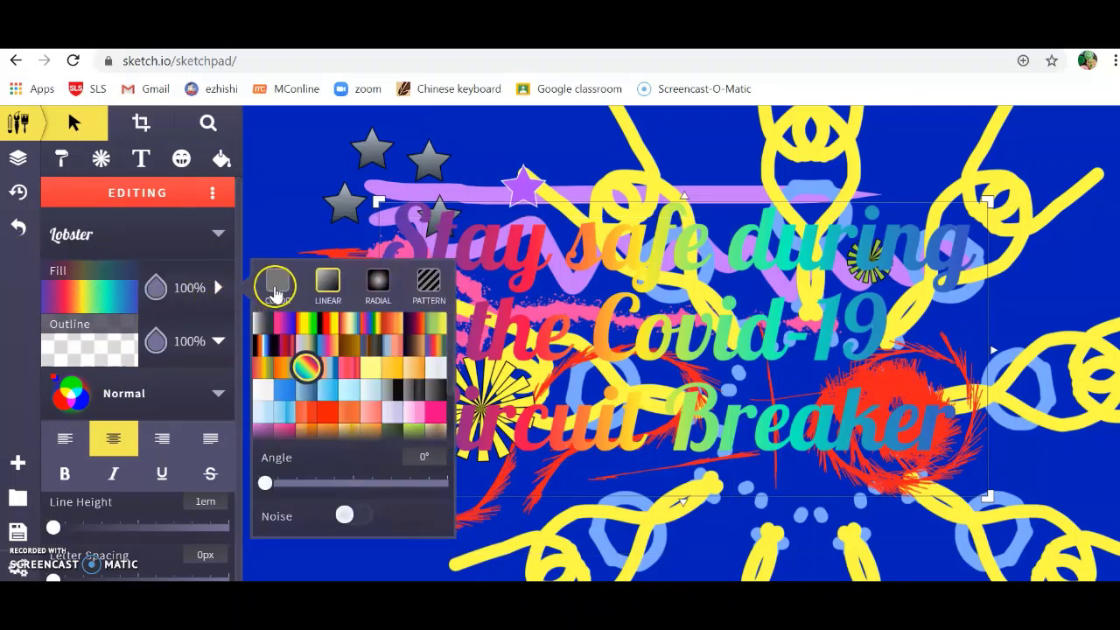
left_click(265, 323)
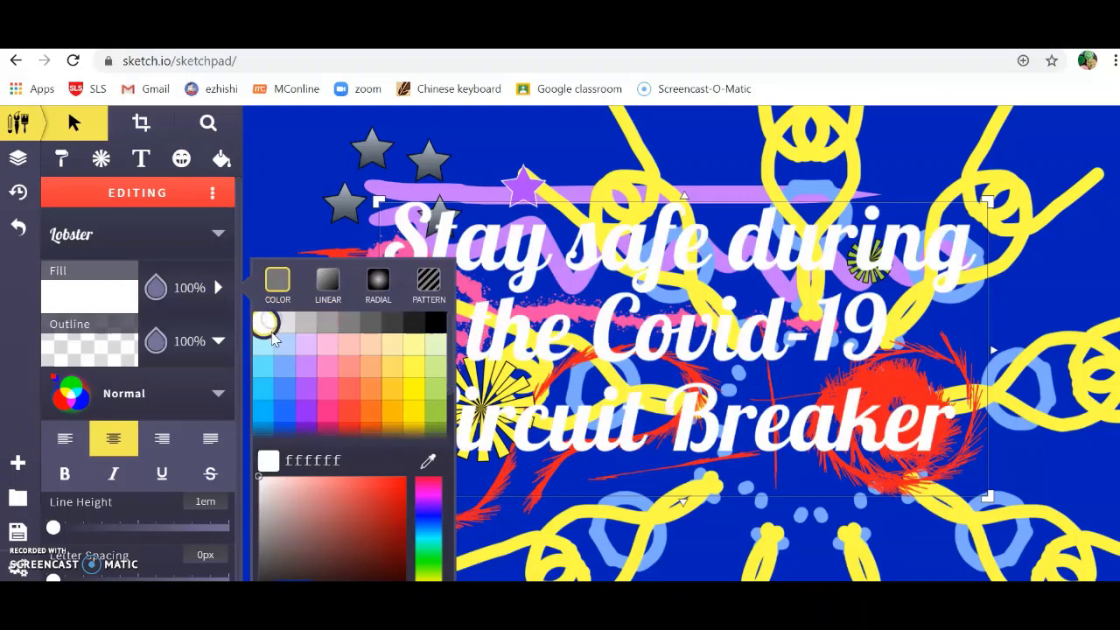
left_click(595, 457)
left_click(928, 404)
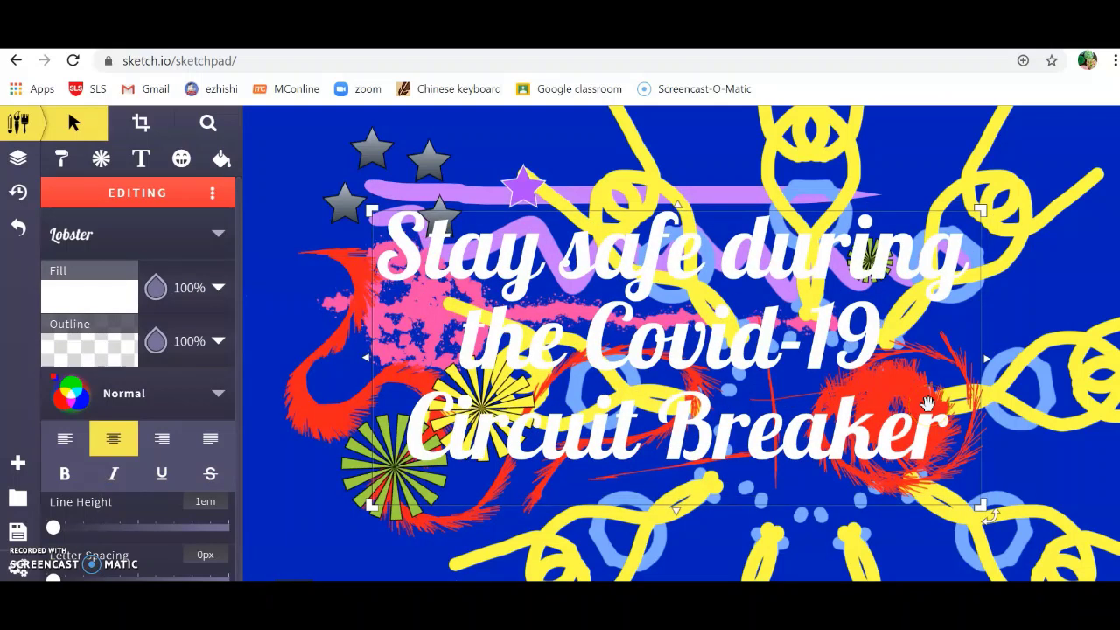
left_click(872, 410)
left_click(1023, 453)
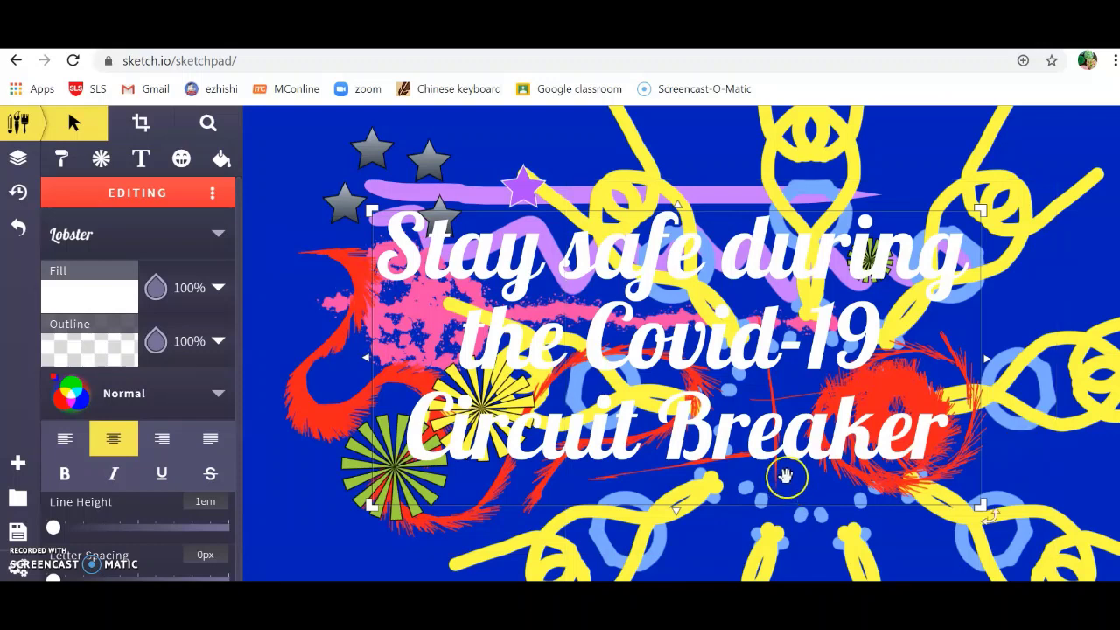